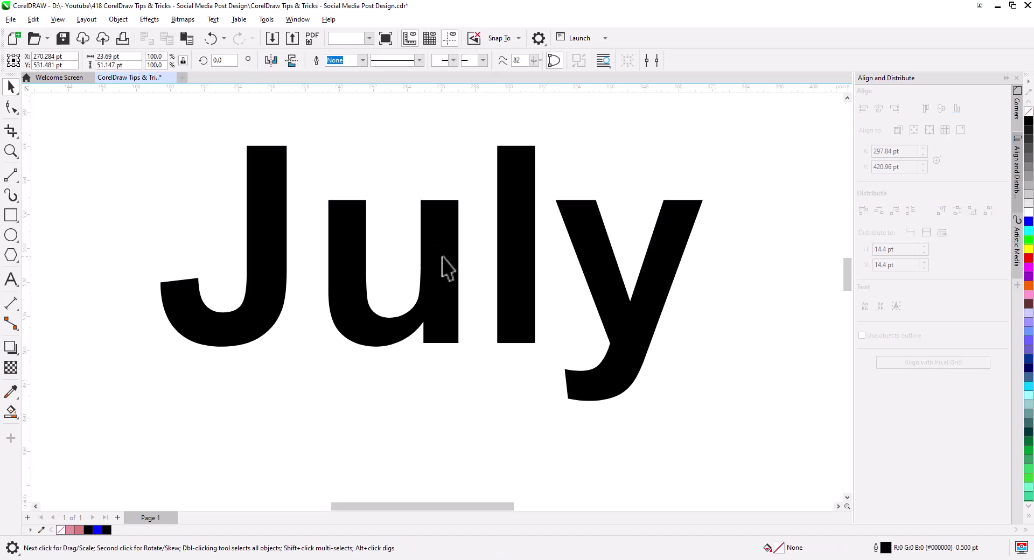
# - Remove the right half of the letter u and the slanted piece at the end of the J's hook
pyautogui.press('Delete')
pyautogui.moveTo(111, 265); pyautogui.dragTo(217, 304)
pyautogui.press('Delete')
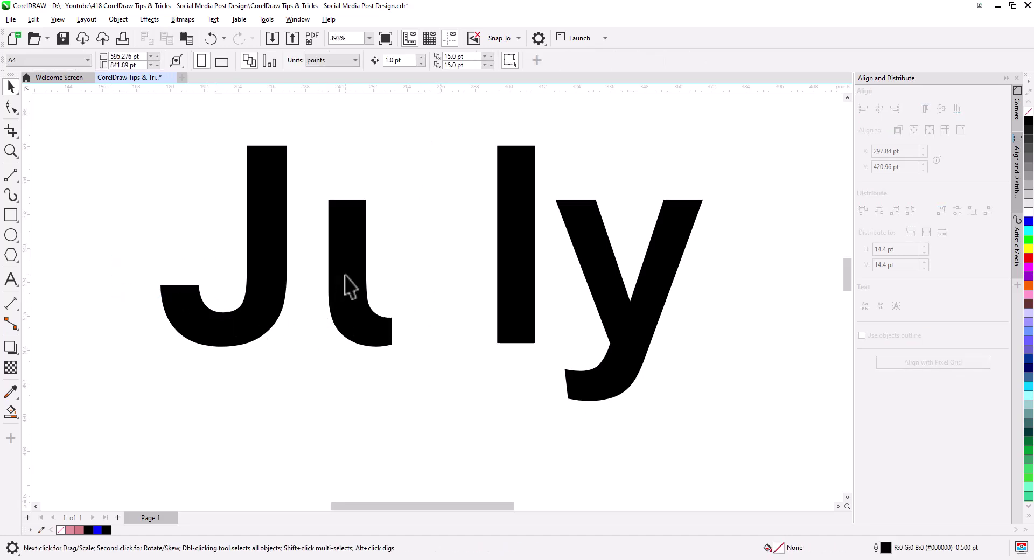
# - Duplicate the remaining half of the u as a horizontally mirrored right side and weld both halves together
pyautogui.click(343, 300)
pyautogui.moveTo(340, 291); pyautogui.dragTo(393, 290)
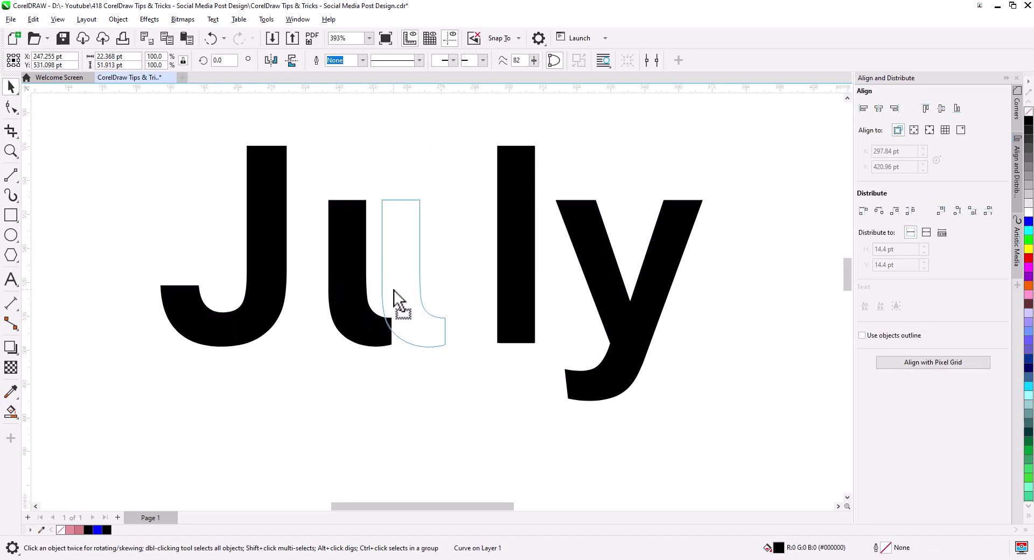
pyautogui.click(438, 316)
pyautogui.click(270, 60)
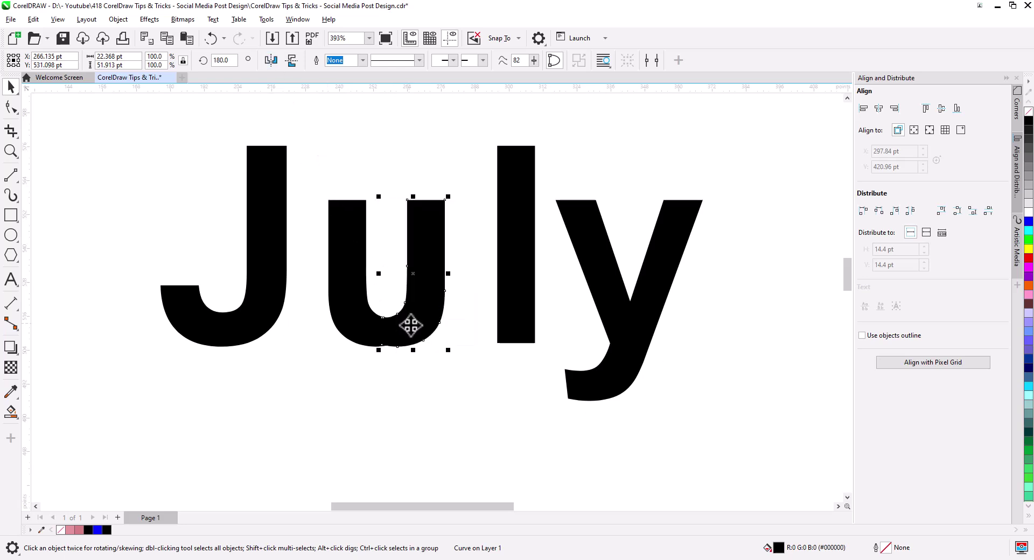
pyautogui.keyDown('shift'); pyautogui.click(352, 282); pyautogui.keyUp('shift')
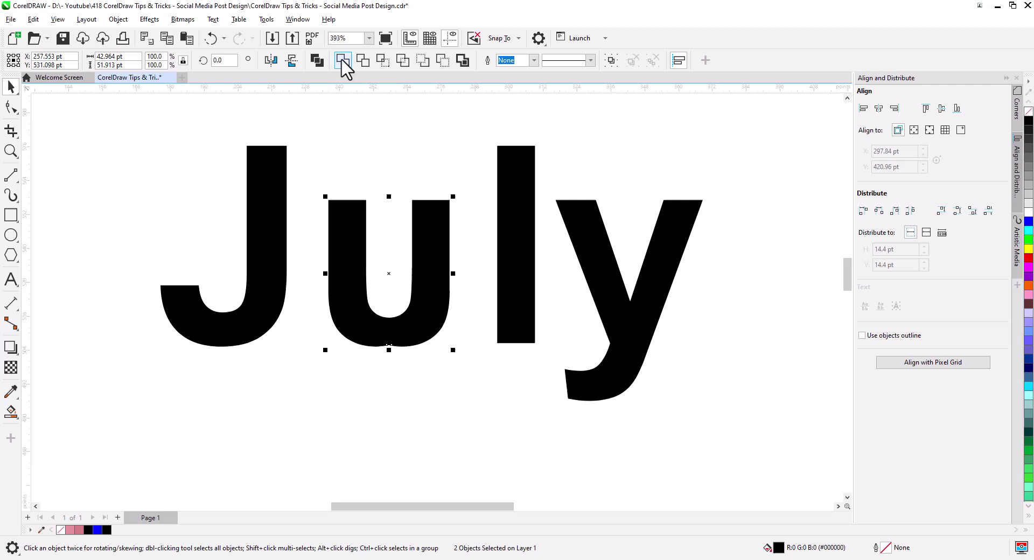
pyautogui.click(342, 60)
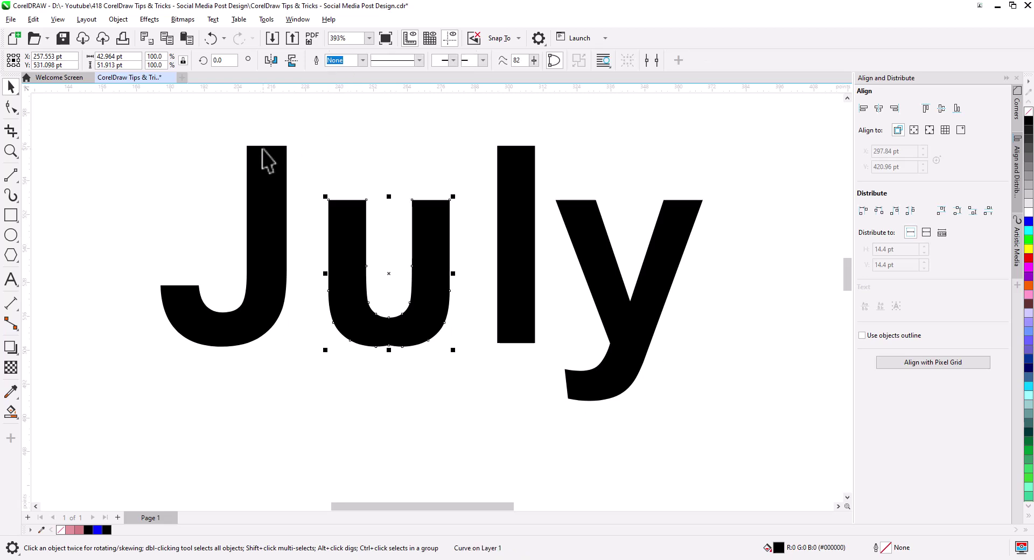
# - Remove the surplus nodes at the bottom centre of the u to smooth its curve
pyautogui.click(10, 108)
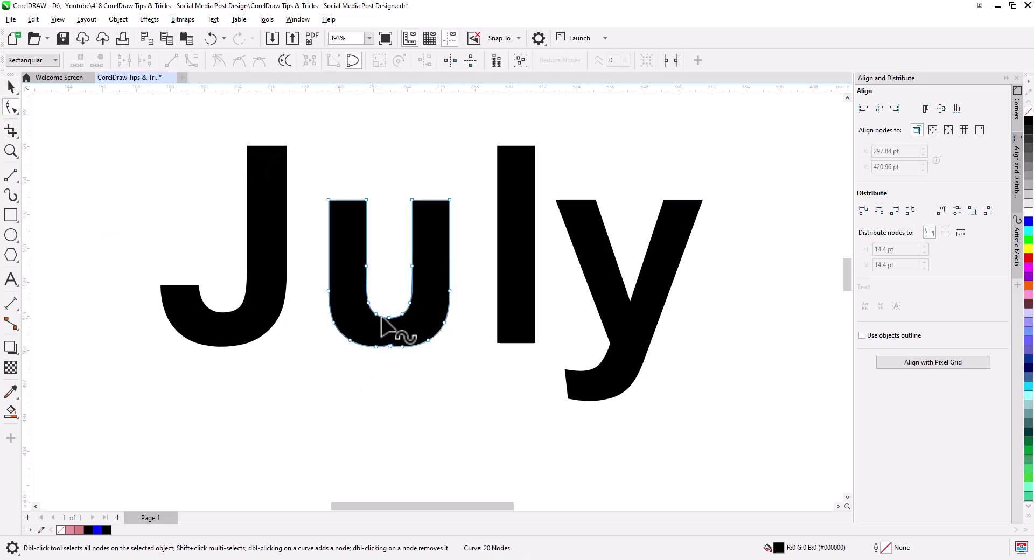
pyautogui.press('Delete')
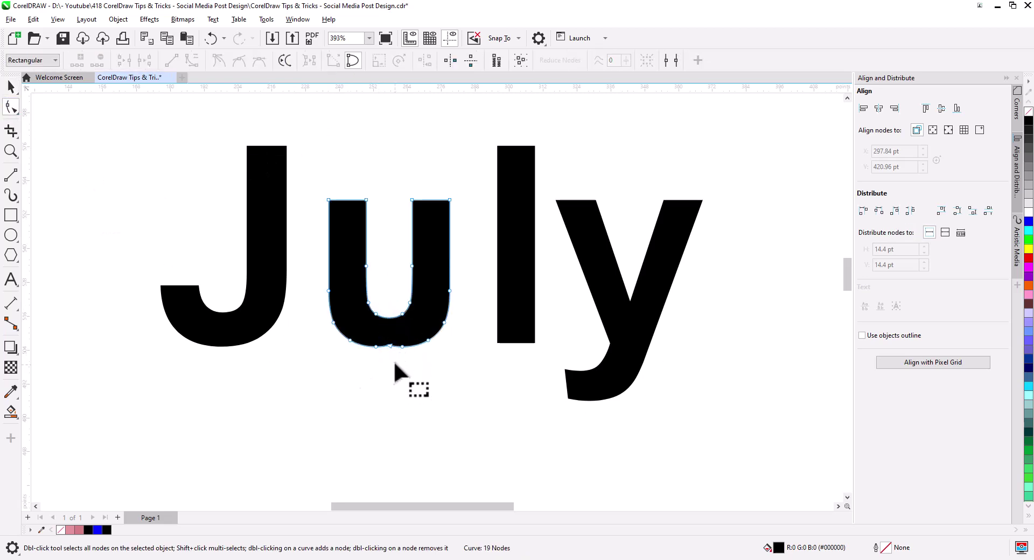
pyautogui.press('Delete')
pyautogui.click(10, 87)
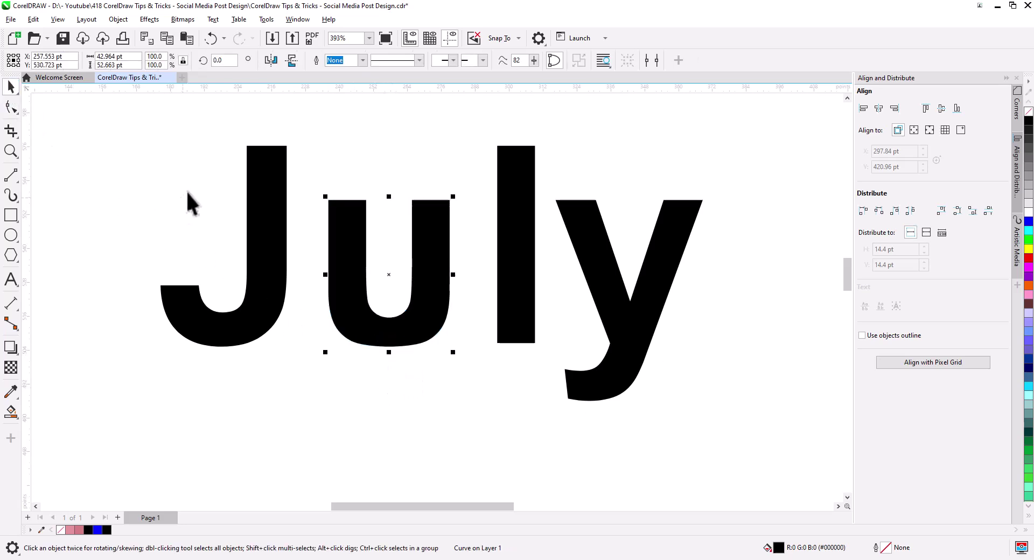
# - Draw a rectangle about 14 by 21 pt across the upper stem of the J, matching the stem's width
pyautogui.moveTo(182, 191); pyautogui.dragTo(220, 232)
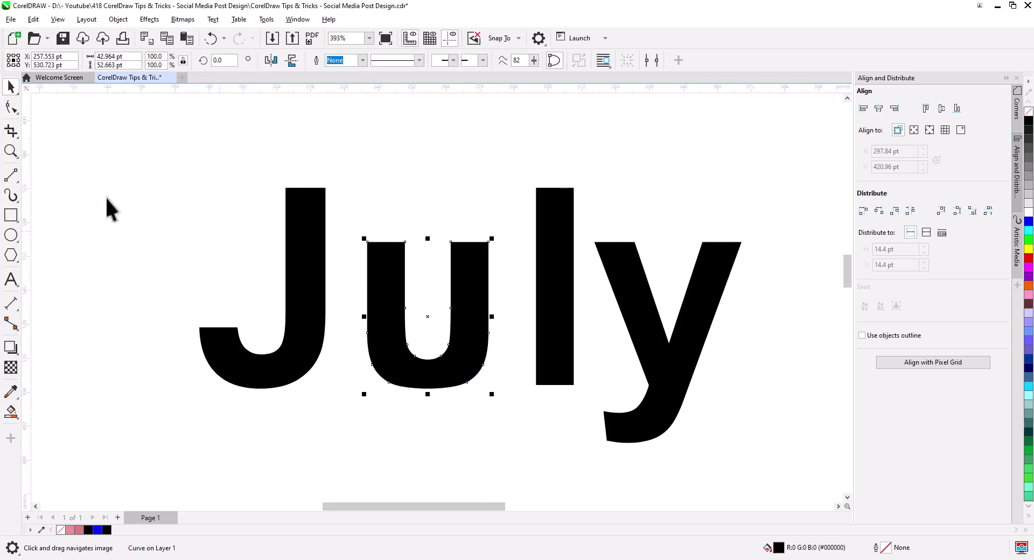
pyautogui.click(11, 215)
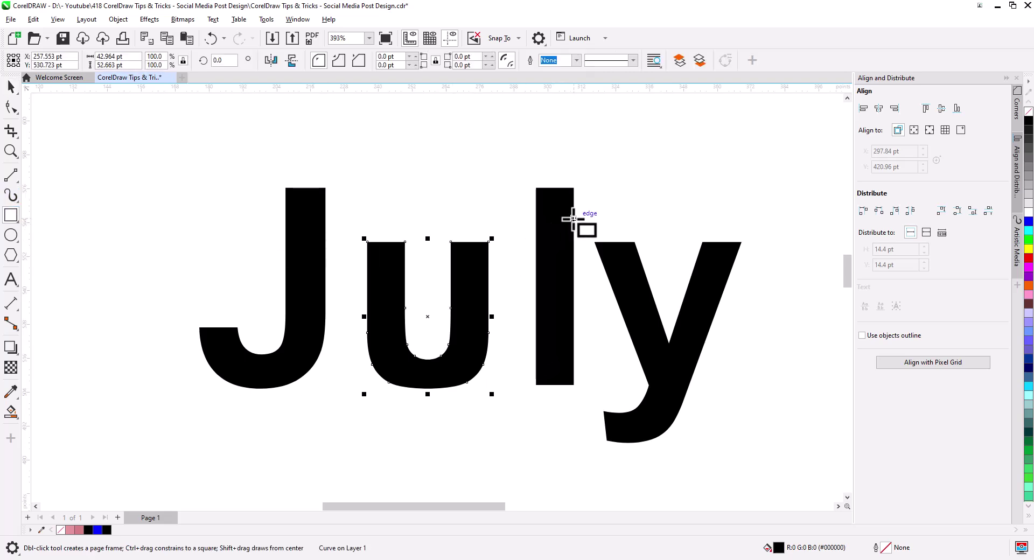
pyautogui.moveTo(326, 208); pyautogui.dragTo(285, 267)
pyautogui.click(11, 88)
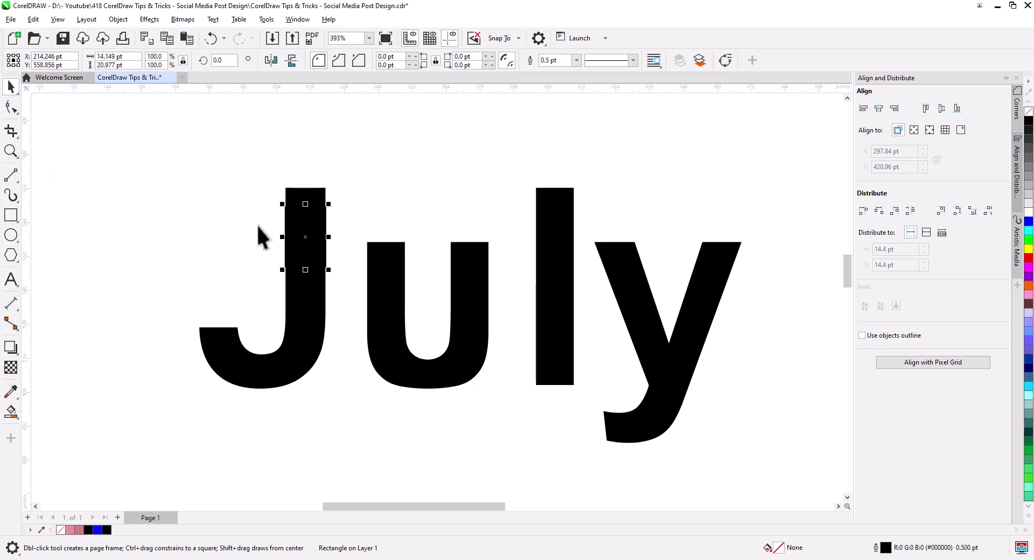
# - Rotate the rectangle a quarter turn, place it as a serif on the J's top left, and weld it to the letter
pyautogui.moveTo(286, 234); pyautogui.dragTo(201, 217)
pyautogui.click(229, 238)
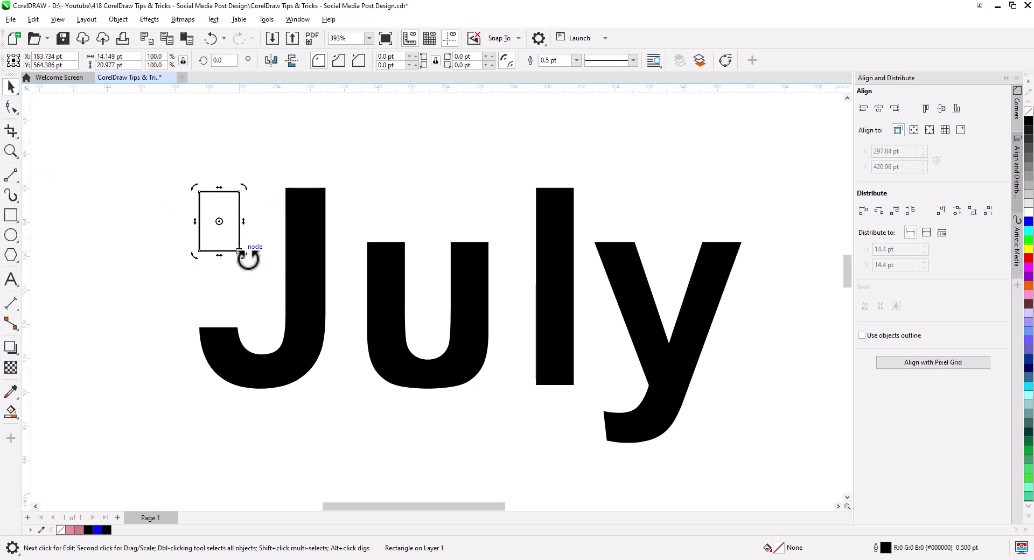
pyautogui.moveTo(245, 254); pyautogui.dragTo(305, 189)
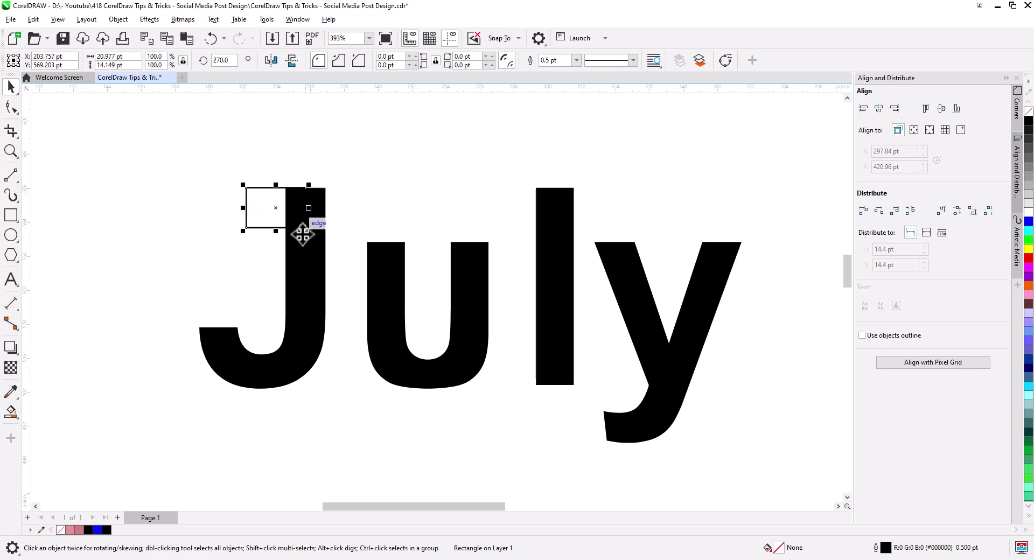
pyautogui.keyDown('shift'); pyautogui.click(310, 285); pyautogui.keyUp('shift')
pyautogui.click(343, 64)
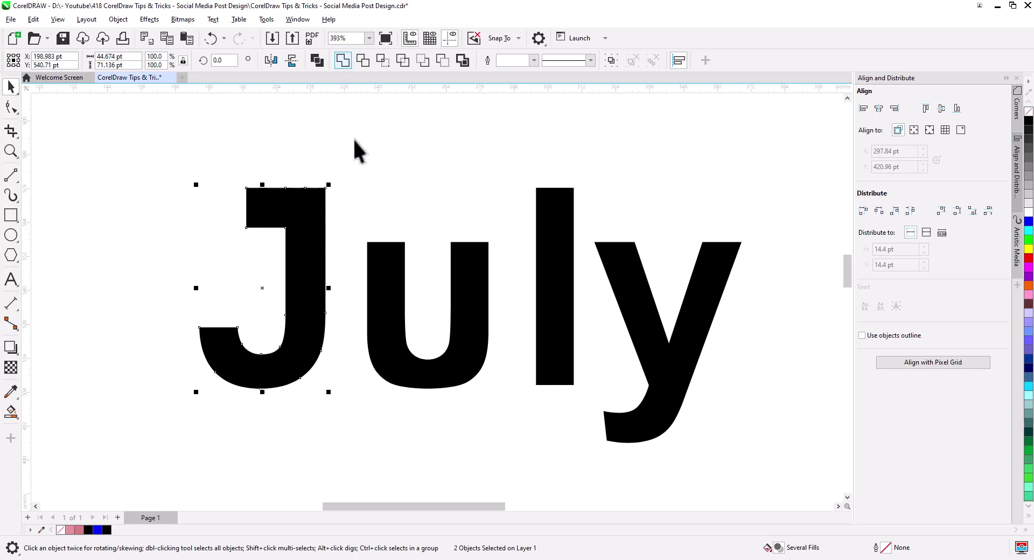
pyautogui.press('Escape')
# - Move the July lettering slightly down and centre the photo of the woman on the page behind it
pyautogui.scroll(-6, 587, 285)
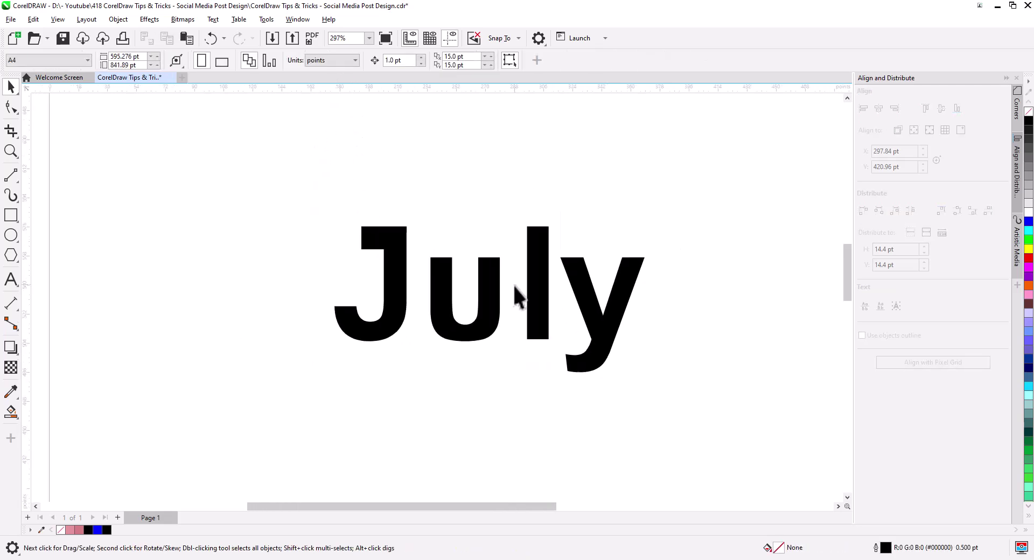
pyautogui.moveTo(520, 307); pyautogui.dragTo(464, 369)
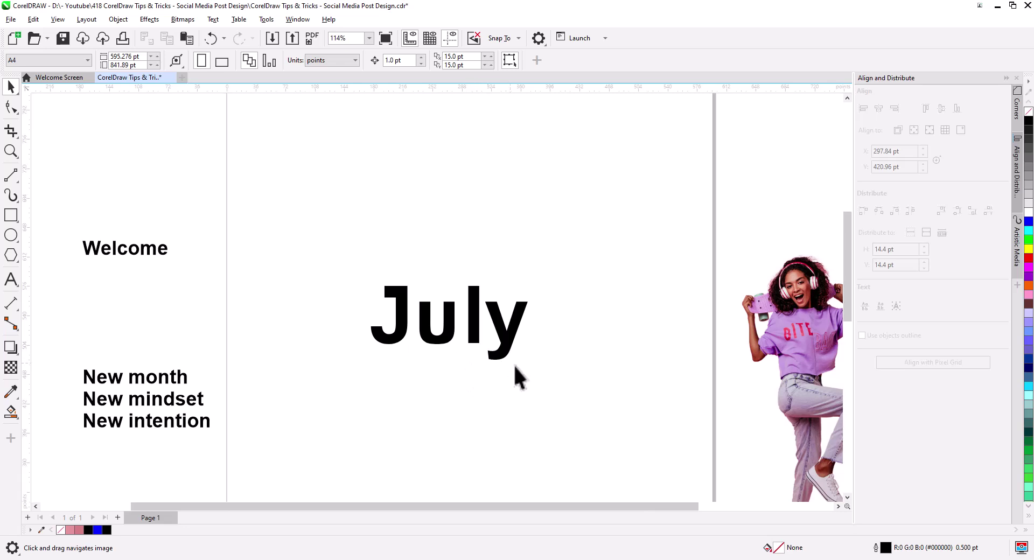
pyautogui.moveTo(300, 221); pyautogui.dragTo(300, 221)
pyautogui.moveTo(425, 331); pyautogui.dragTo(432, 359)
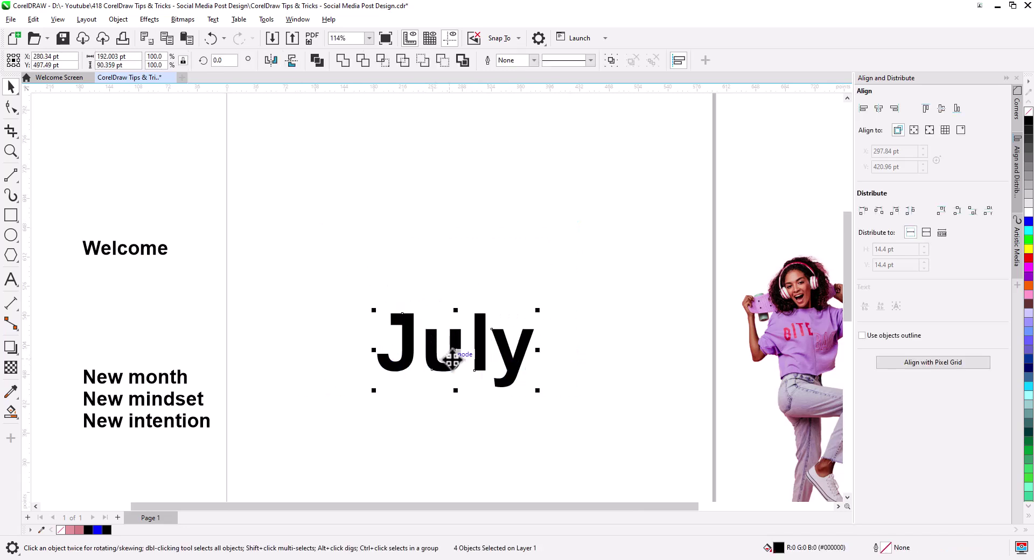
pyautogui.click(791, 355)
pyautogui.press('p')
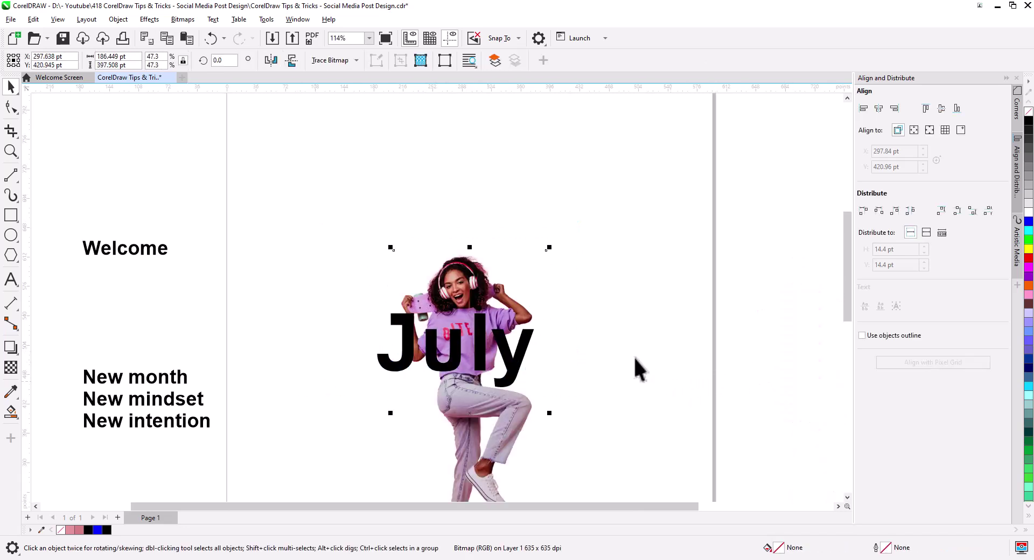
# - Enlarge all four July letters from their centre to about 181.4% and move them slightly down over the woman
pyautogui.press('Escape')
pyautogui.moveTo(389, 322); pyautogui.dragTo(360, 299)
pyautogui.moveTo(473, 390); pyautogui.dragTo(474, 335)
pyautogui.scroll(2, 442, 304)
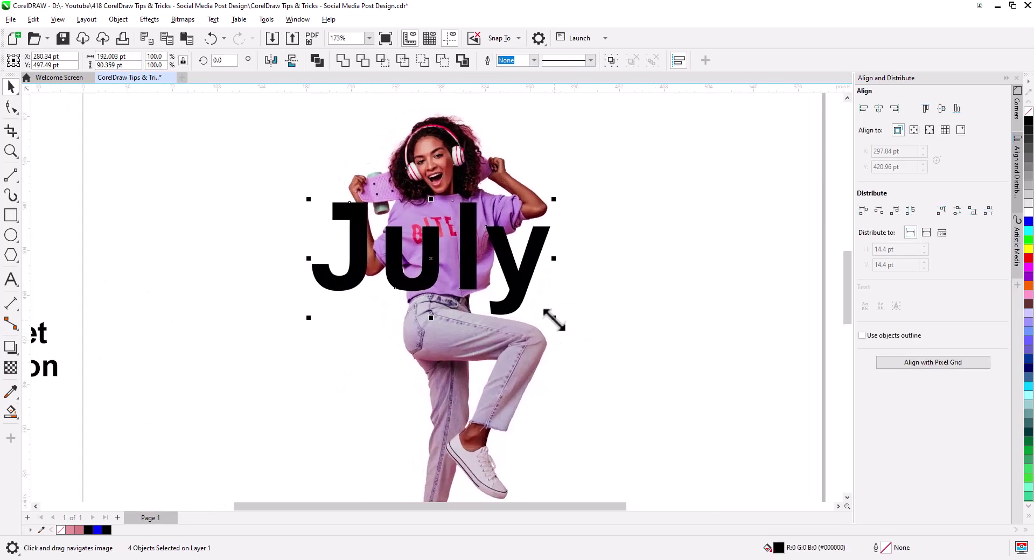
pyautogui.moveTo(558, 319); pyautogui.dragTo(644, 404)
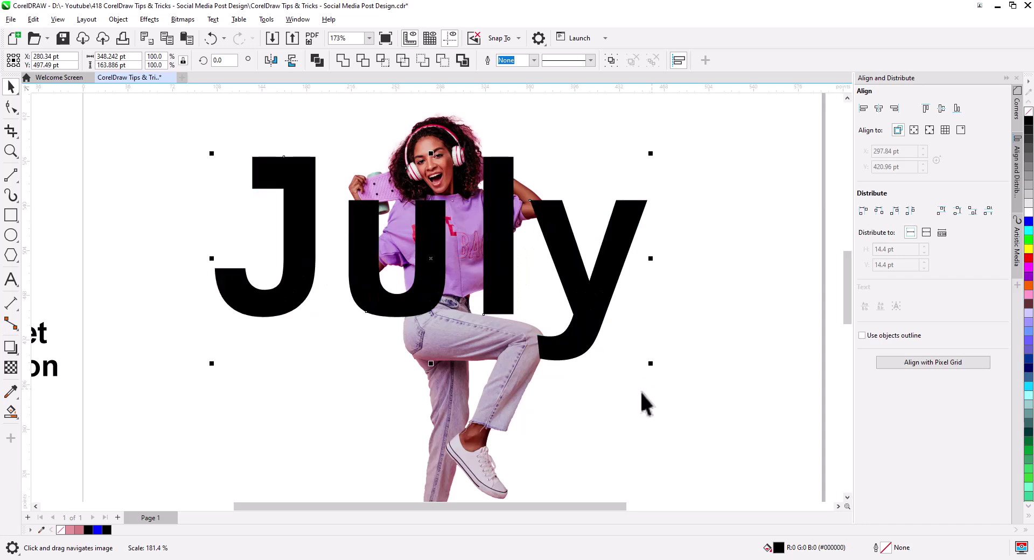
pyautogui.moveTo(420, 312); pyautogui.dragTo(435, 341)
pyautogui.click(653, 369)
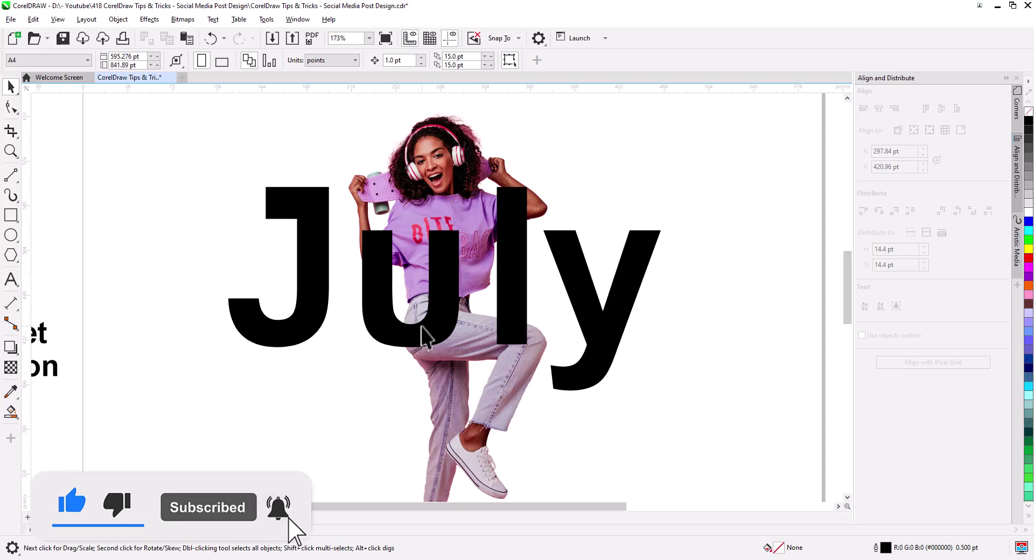
# - Tighten the letter spacing of July by moving the J, l and y closer to the u
pyautogui.moveTo(315, 311); pyautogui.dragTo(339, 307)
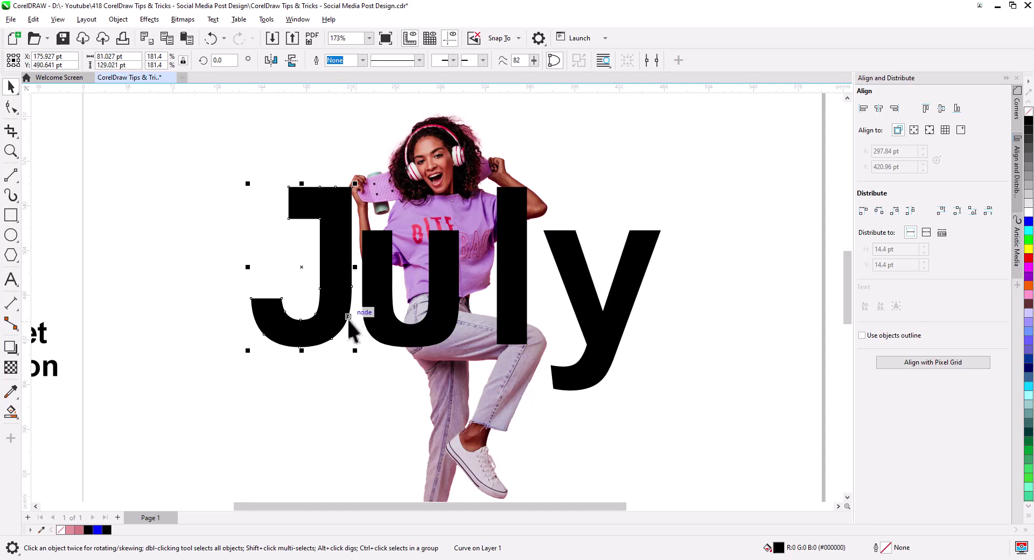
pyautogui.keyDown('shift'); pyautogui.click(375, 313); pyautogui.keyUp('shift')
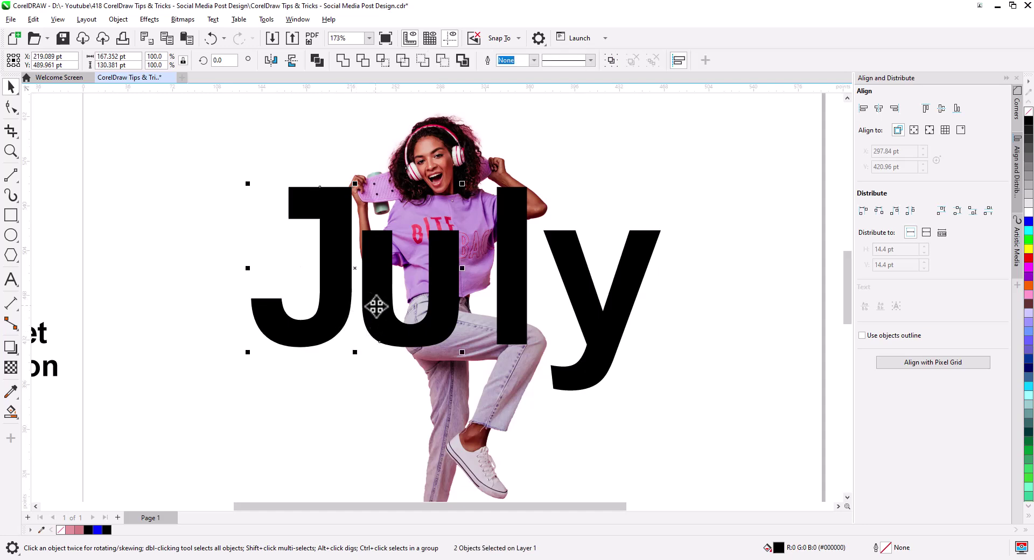
pyautogui.moveTo(504, 315); pyautogui.dragTo(481, 321)
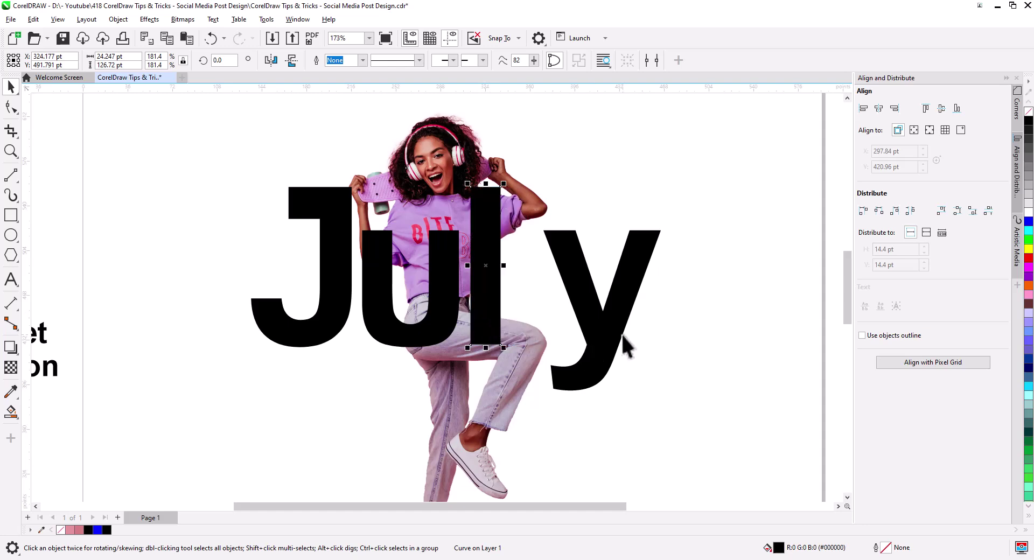
pyautogui.moveTo(490, 300); pyautogui.dragTo(492, 310)
pyautogui.moveTo(577, 318); pyautogui.dragTo(549, 318)
# - Send the letter y to the back of the page, behind the woman's knee
pyautogui.rightClick(578, 335)
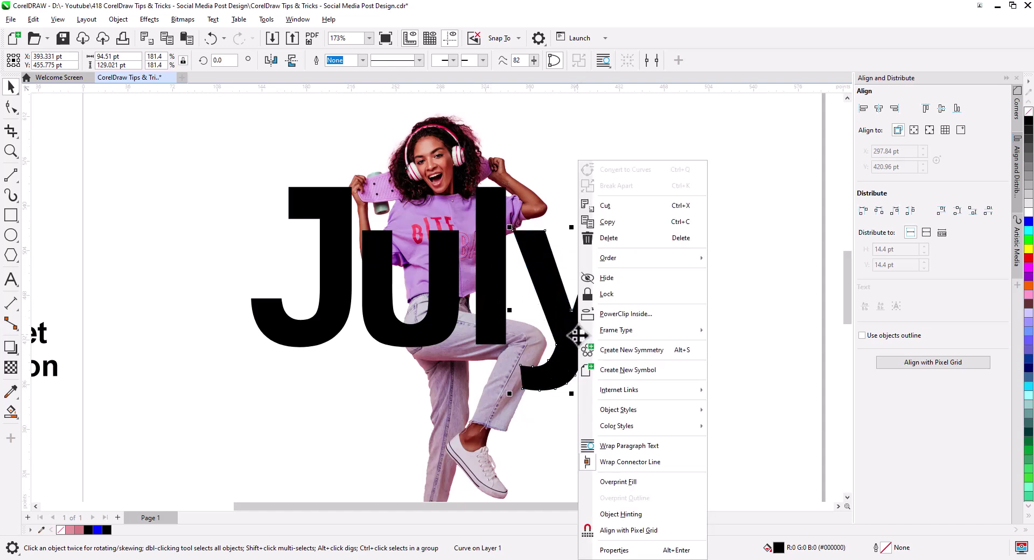
pyautogui.moveTo(627, 261)
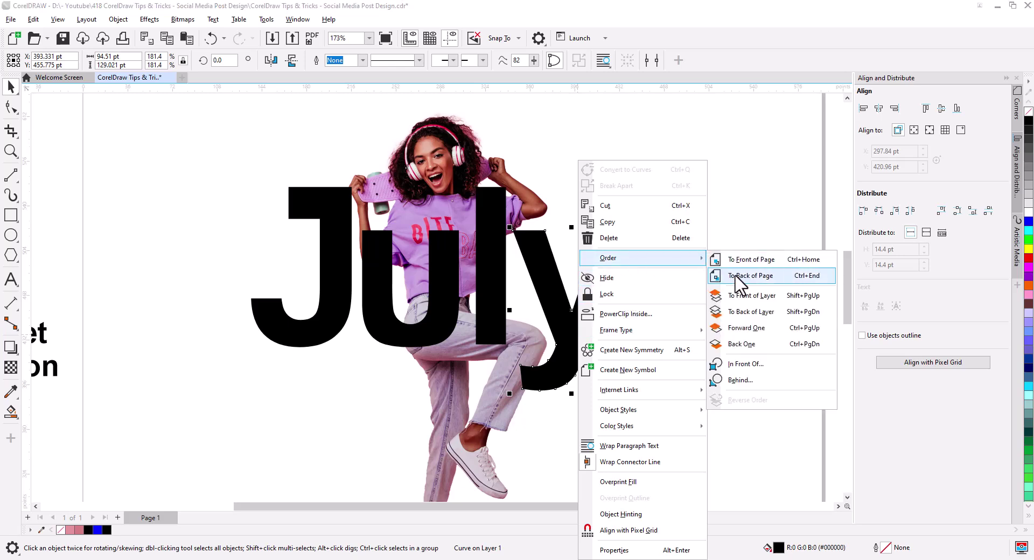
pyautogui.click(748, 276)
pyautogui.click(640, 347)
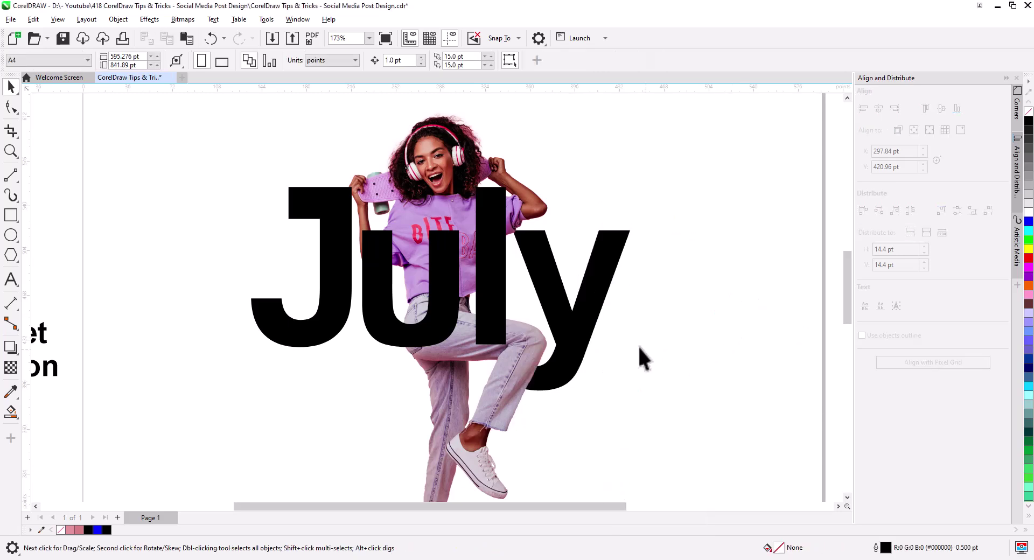
# - Shift the J, u and y down together relative to the l, and nudge the y slightly left
pyautogui.click(611, 261)
pyautogui.keyDown('shift'); pyautogui.click(380, 334); pyautogui.keyUp('shift')
pyautogui.keyDown('shift'); pyautogui.click(340, 339); pyautogui.keyUp('shift')
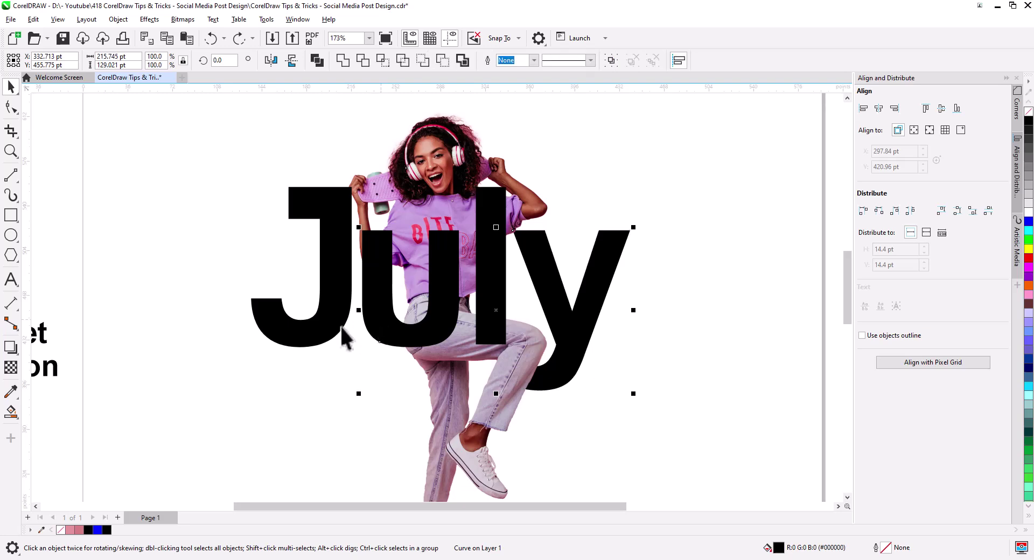
pyautogui.moveTo(329, 329); pyautogui.dragTo(329, 349)
pyautogui.click(642, 366)
pyautogui.moveTo(580, 346); pyautogui.dragTo(576, 347)
pyautogui.click(617, 388)
pyautogui.click(625, 380)
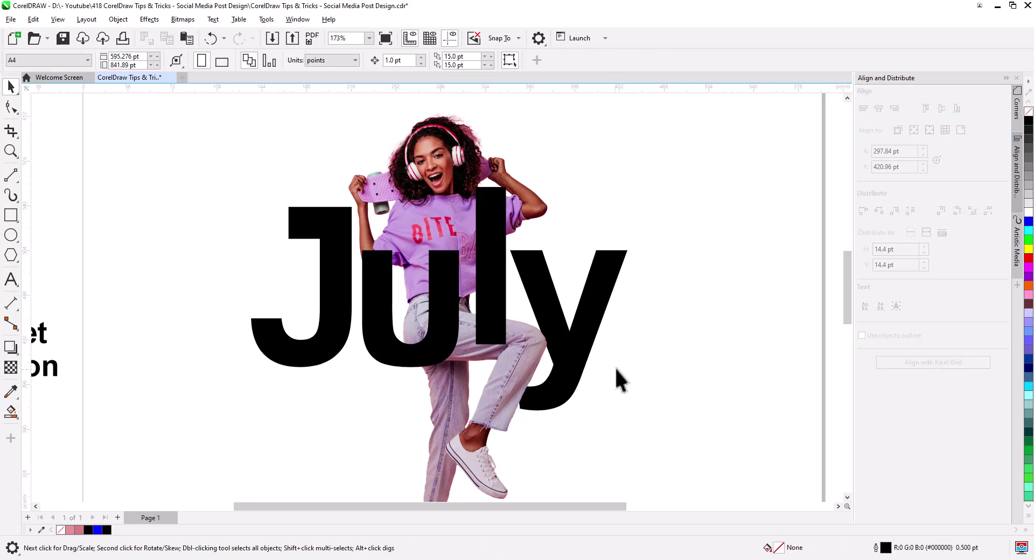
# - Lengthen the letter l by moving its bottom nodes down below the u and its top nodes far upward
pyautogui.click(500, 286)
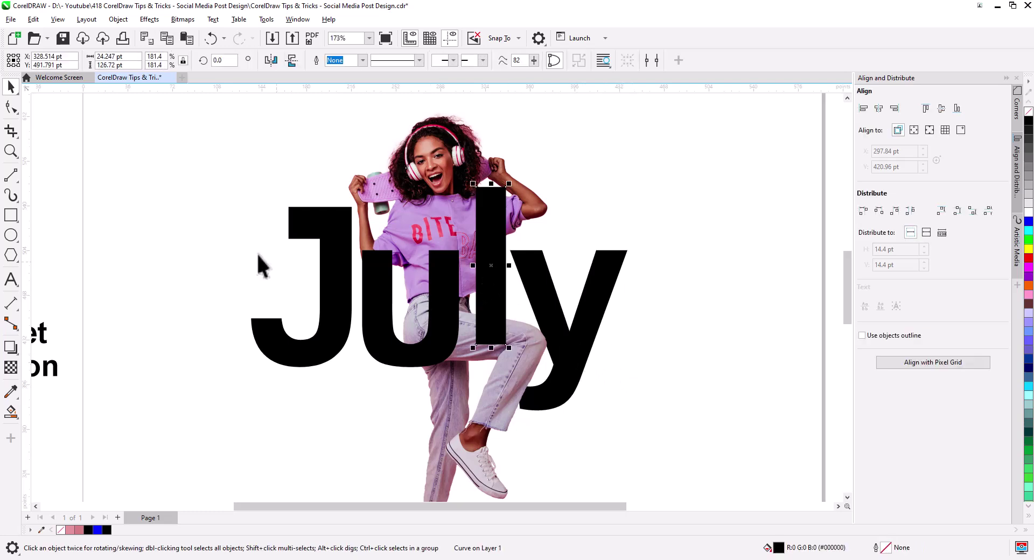
pyautogui.click(11, 107)
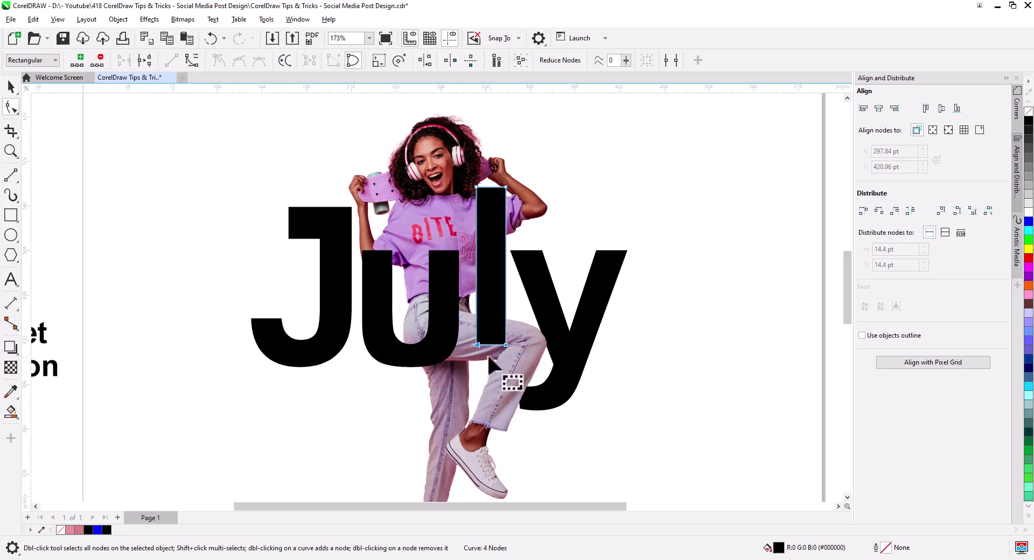
pyautogui.moveTo(478, 346); pyautogui.dragTo(481, 383)
pyautogui.moveTo(504, 268); pyautogui.dragTo(483, 419)
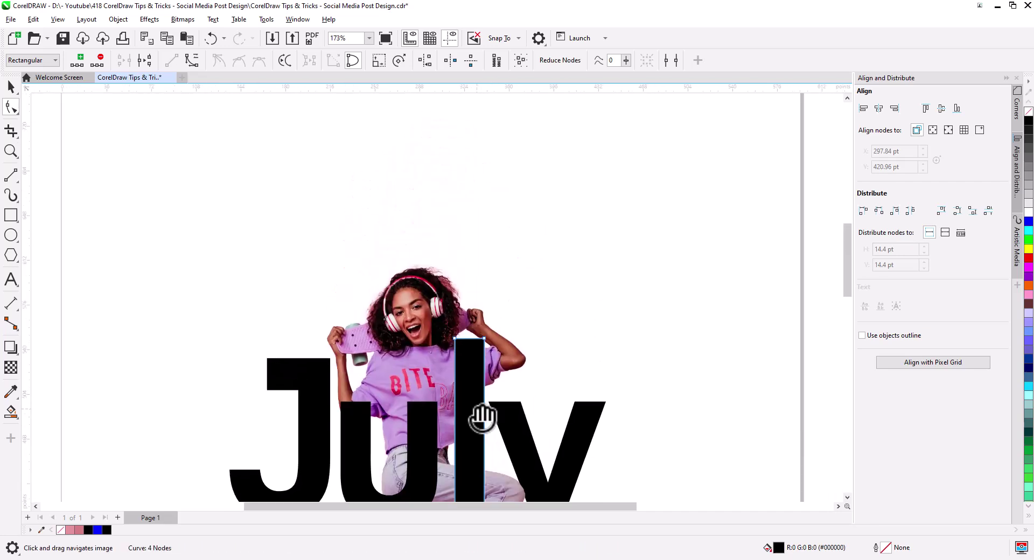
pyautogui.moveTo(515, 374); pyautogui.dragTo(411, 297)
pyautogui.moveTo(484, 339); pyautogui.dragTo(487, 151)
# - Apply a uniform transparency of 64 to the letter l so the leg behind it shows through
pyautogui.scroll(-1, 533, 302)
pyautogui.scroll(-2, 511, 378)
pyautogui.scroll(5, 478, 402)
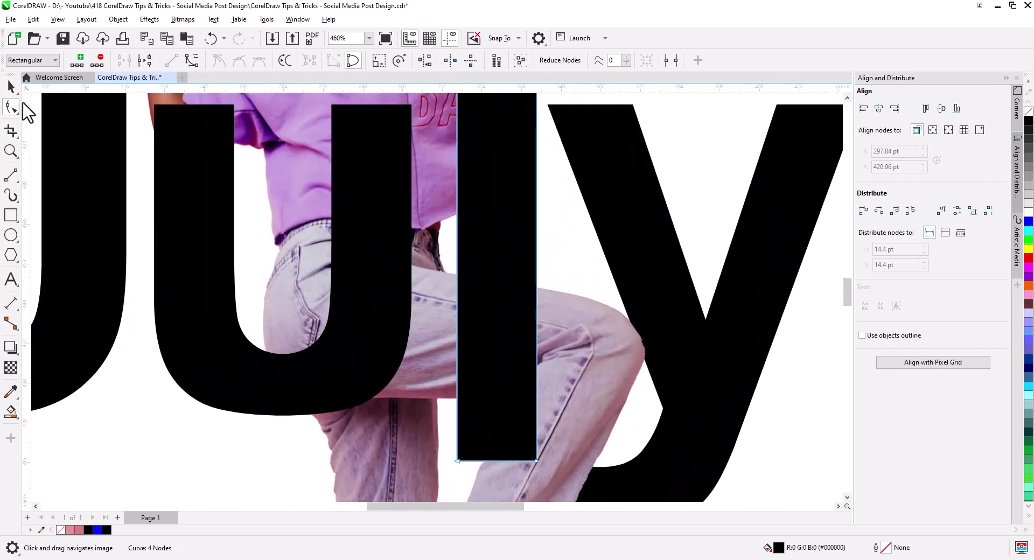
pyautogui.hotkey('ctrl', 'a')
pyautogui.click(10, 367)
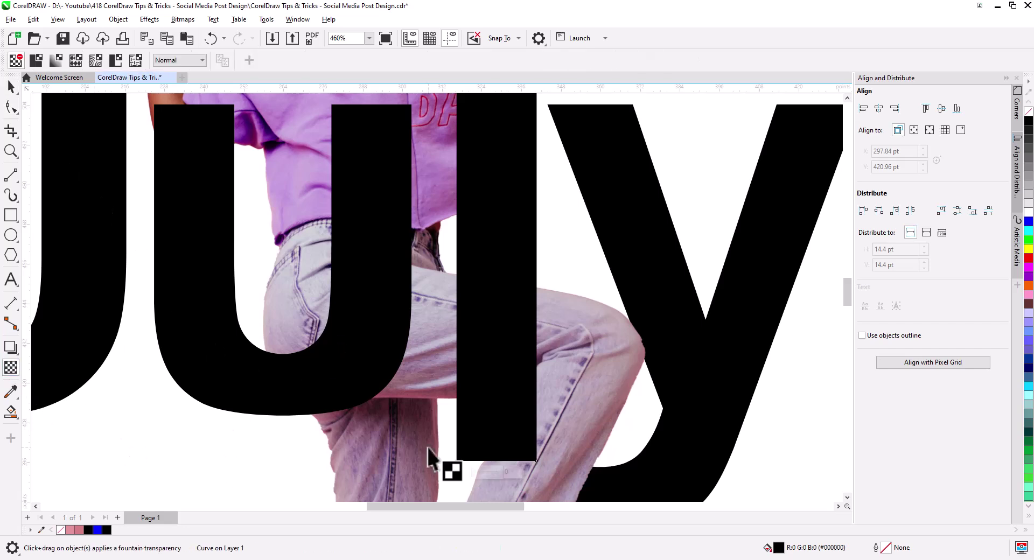
pyautogui.click(489, 473)
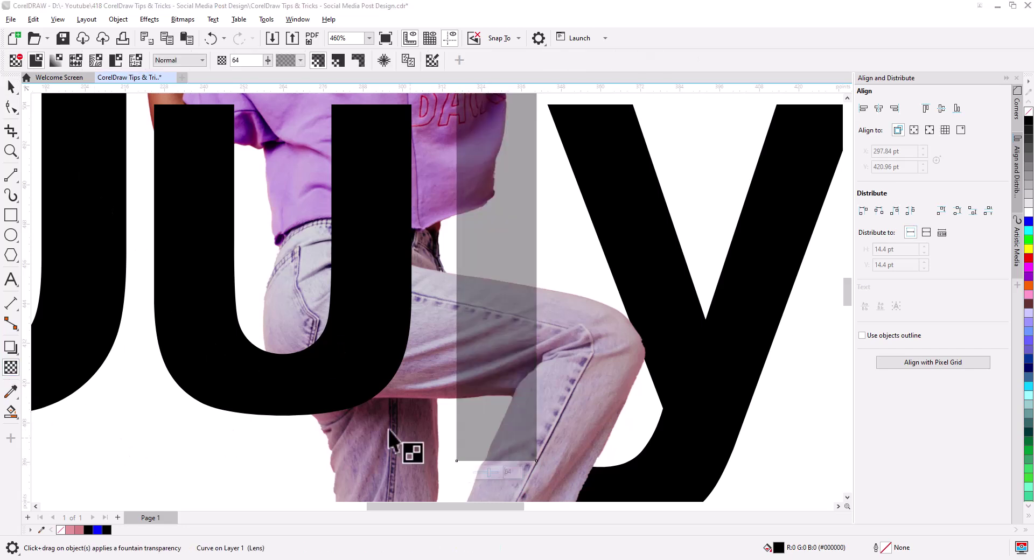
# - Trace the leg's edge with the Bézier tool where the letter l crosses it, along the thigh's underside and down the calf
pyautogui.click(11, 177)
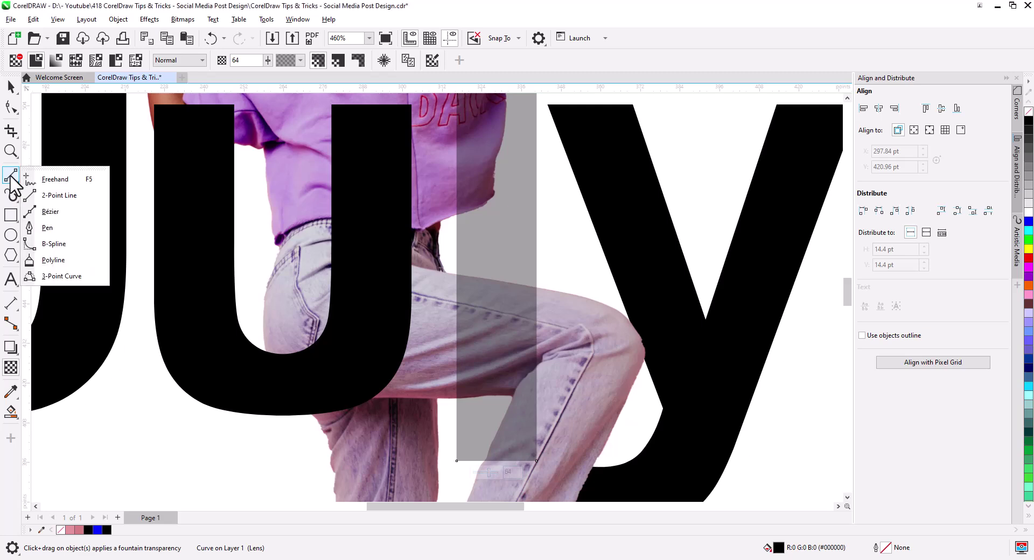
pyautogui.click(51, 211)
pyautogui.scroll(2, 452, 418)
pyautogui.moveTo(457, 420); pyautogui.dragTo(391, 326)
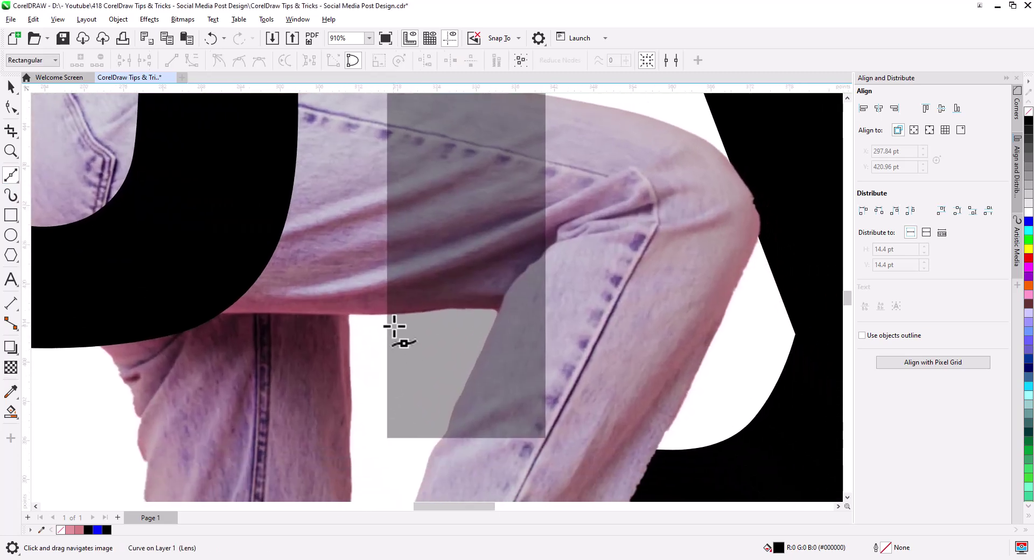
pyautogui.click(384, 314)
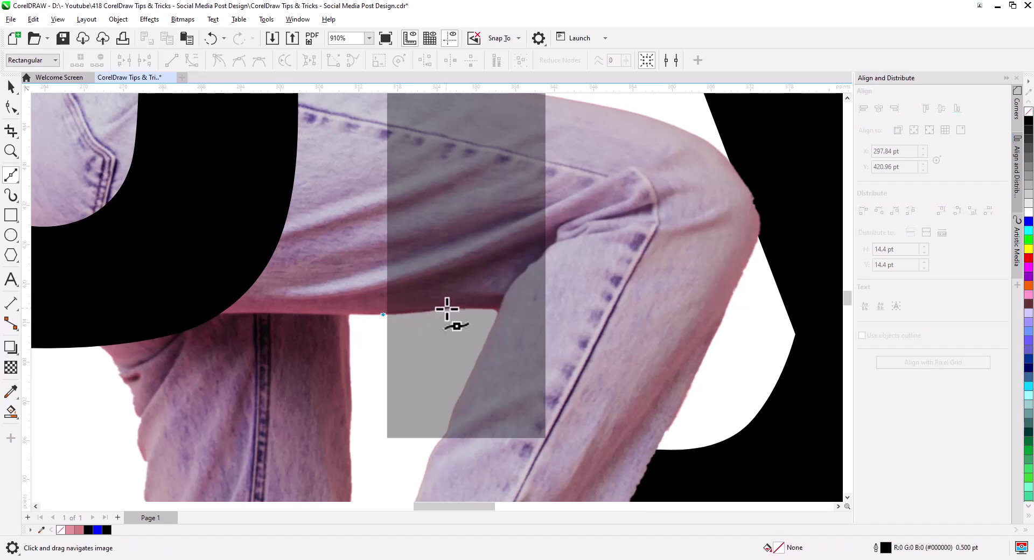
pyautogui.click(446, 308)
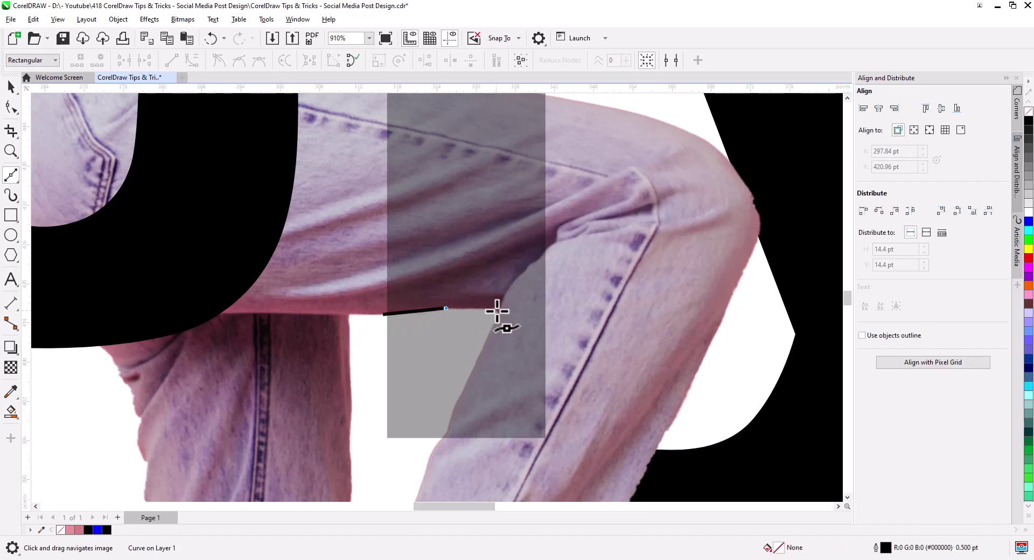
pyautogui.click(497, 309)
pyautogui.click(463, 390)
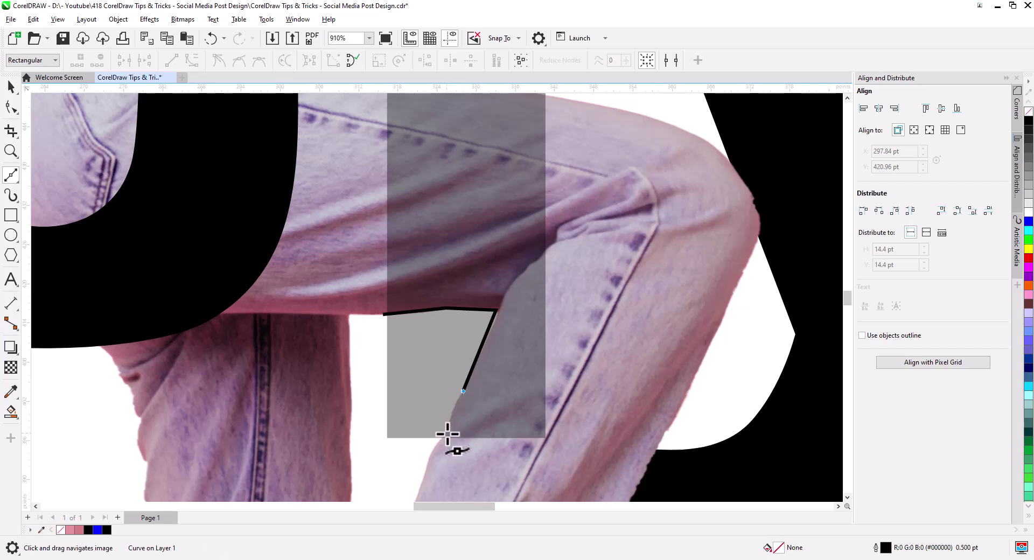
pyautogui.click(449, 431)
pyautogui.click(430, 456)
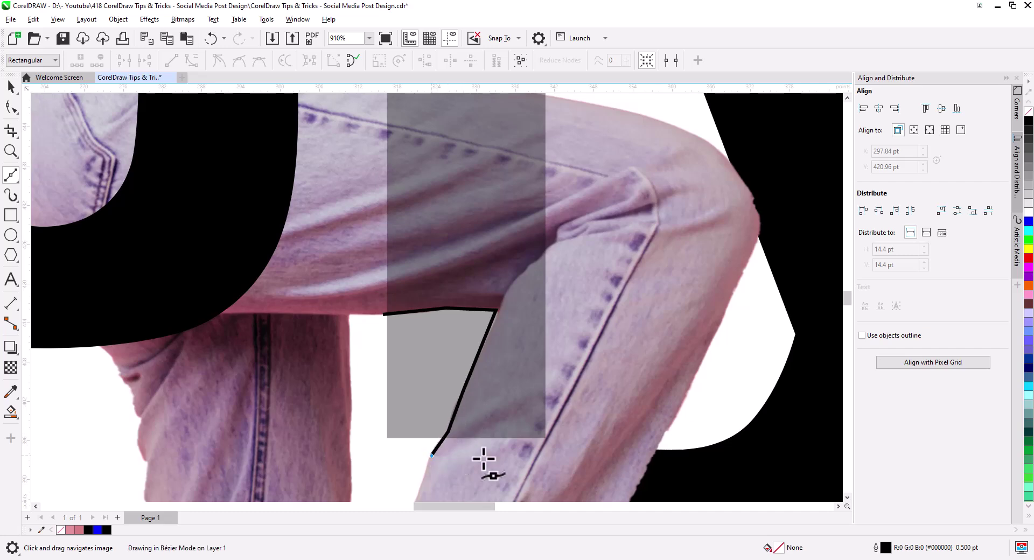
# - Continue the Bézier outline across the calf, up past the l and along the thigh's upper edge, closing it at its starting node
pyautogui.doubleClick(583, 443)
pyautogui.click(585, 137)
pyautogui.moveTo(598, 170); pyautogui.dragTo(613, 339)
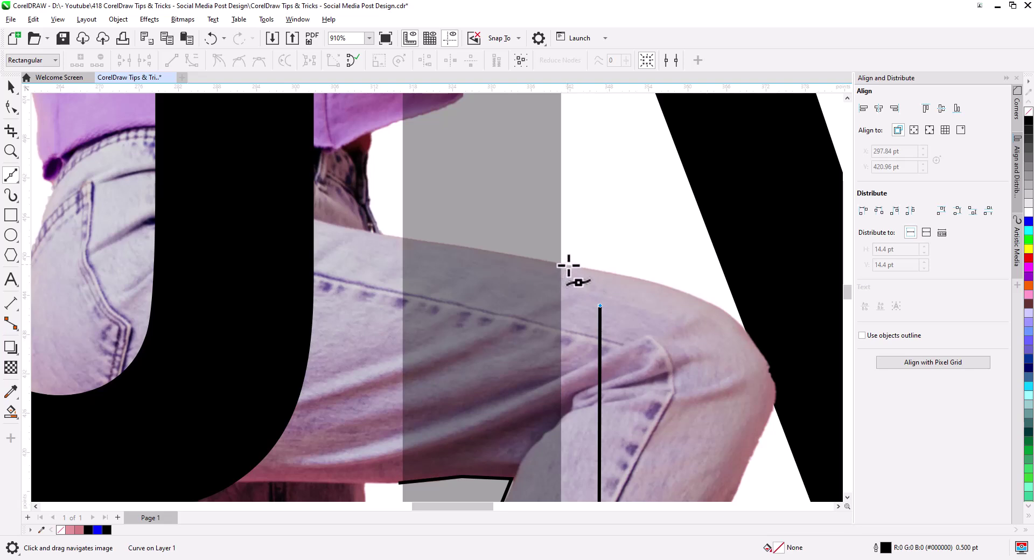
pyautogui.click(569, 265)
pyautogui.click(393, 238)
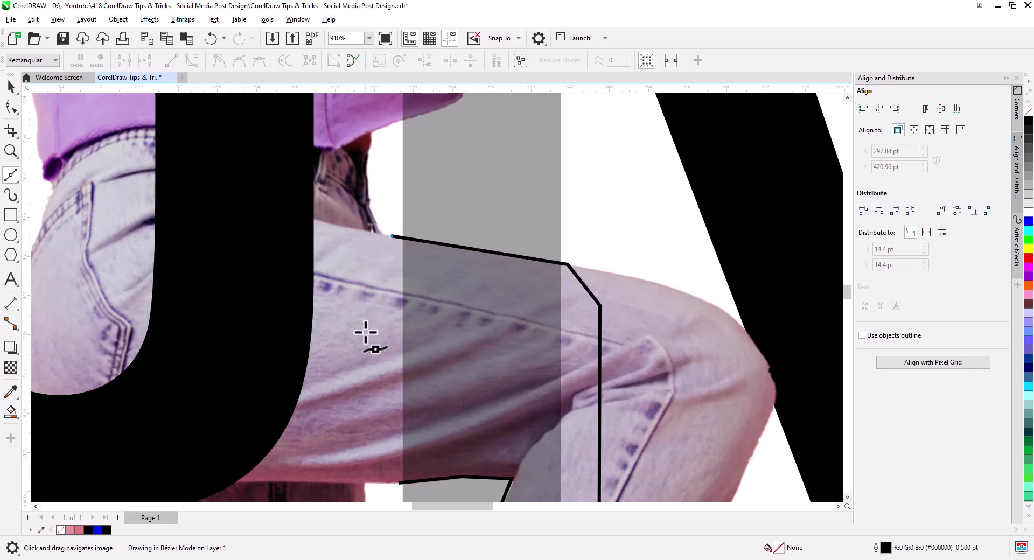
pyautogui.scroll(-3, 365, 337)
pyautogui.click(379, 346)
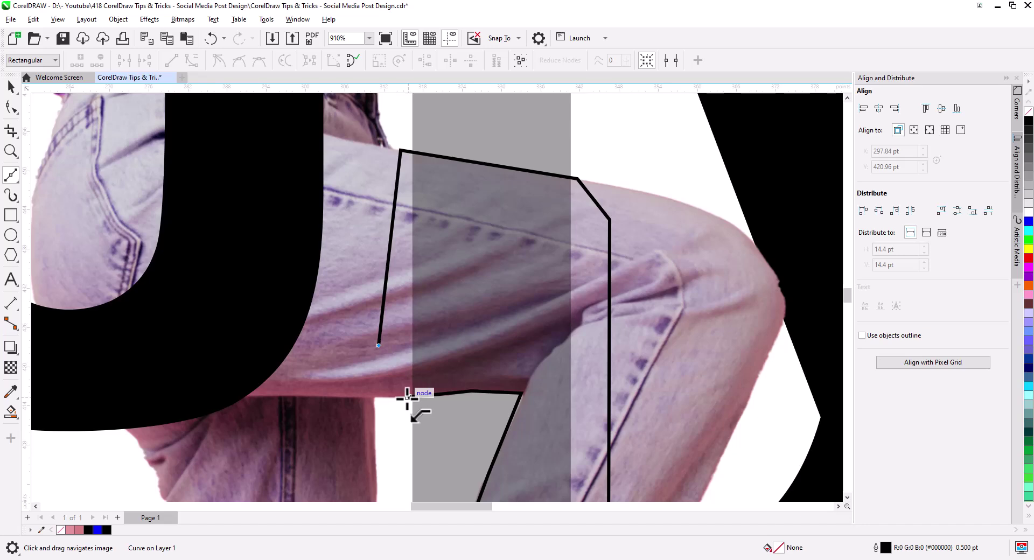
pyautogui.click(408, 397)
# - Convert the leg outline's segments to curves and set its line width to Hairline
pyautogui.click(17, 109)
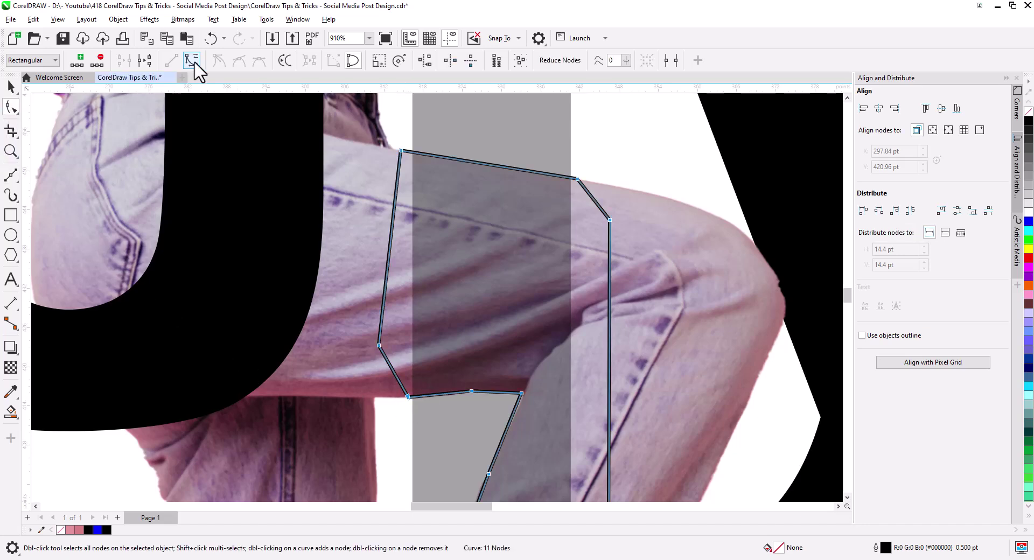
pyautogui.scroll(2, 455, 402)
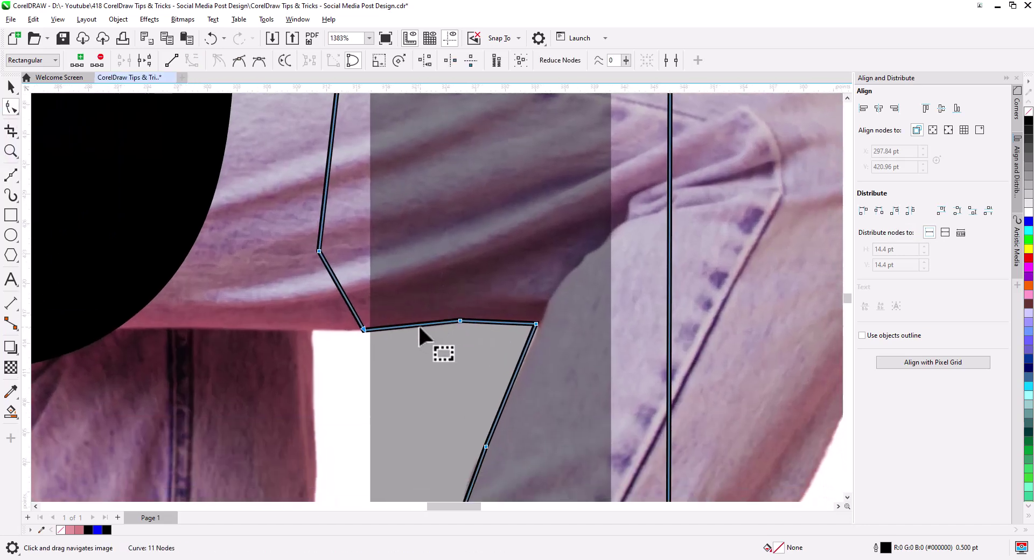
pyautogui.click(4, 93)
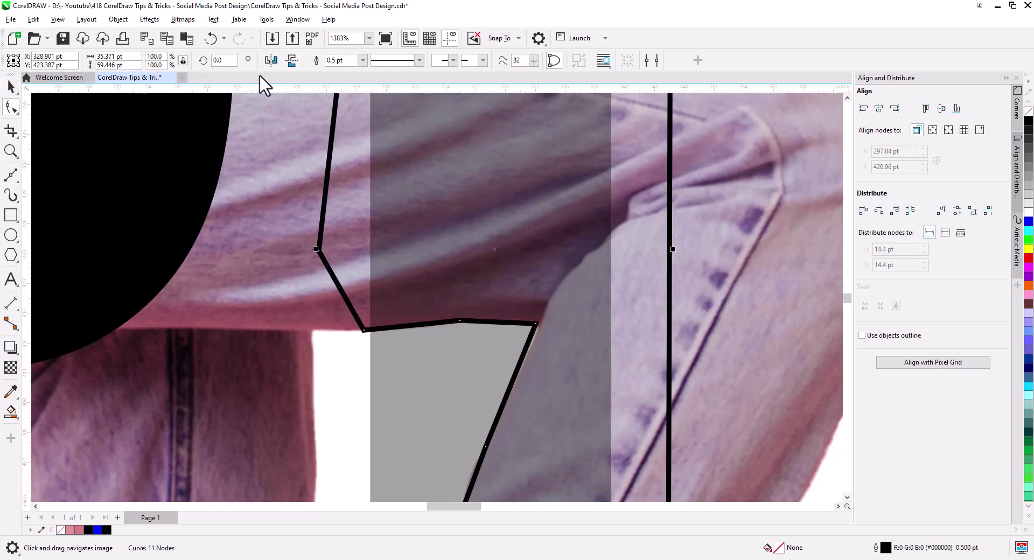
pyautogui.click(363, 60)
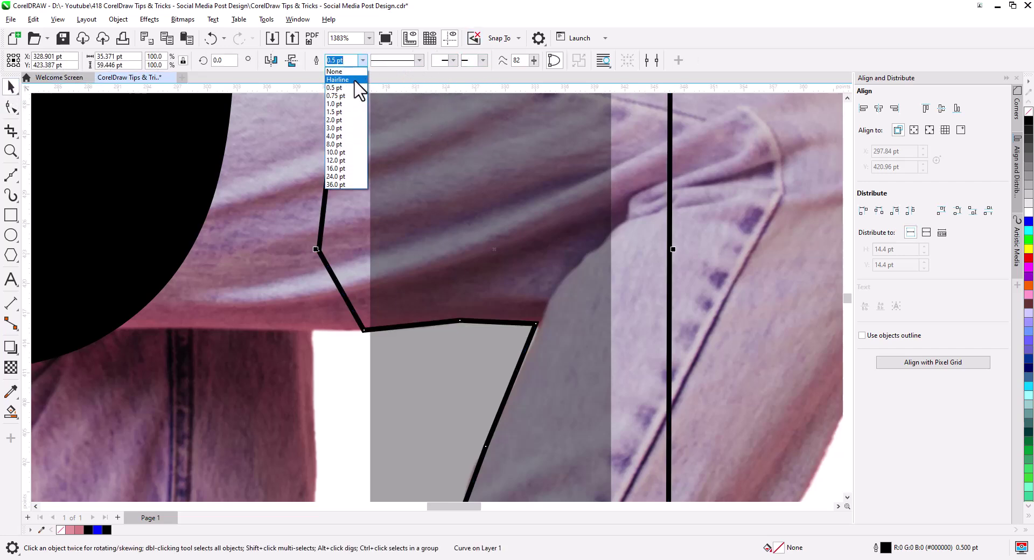
pyautogui.click(356, 92)
# - Curve the outline's segments to follow the thigh's underside and the bend behind the knee, smoothing the corner node there
pyautogui.click(12, 109)
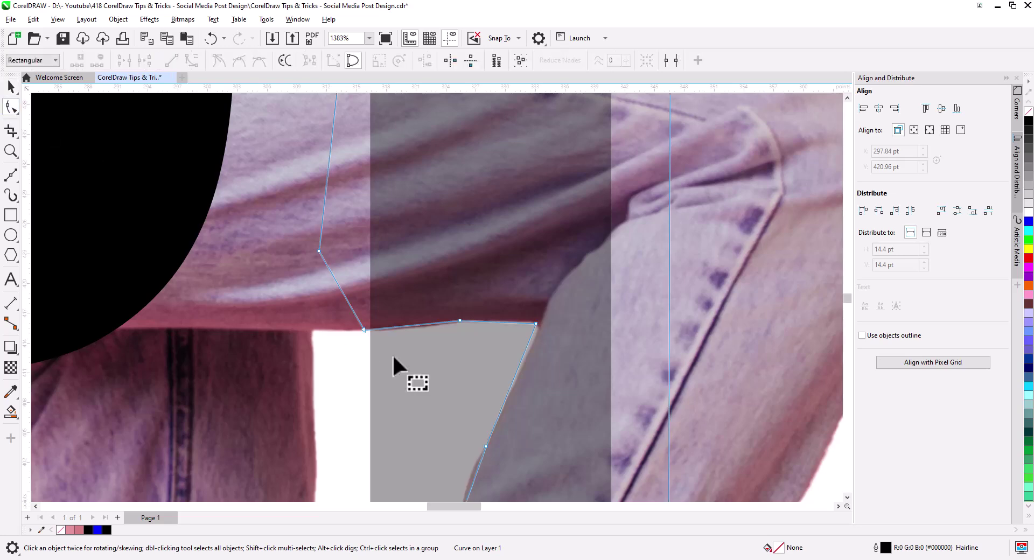
pyautogui.scroll(2, 419, 345)
pyautogui.click(428, 311)
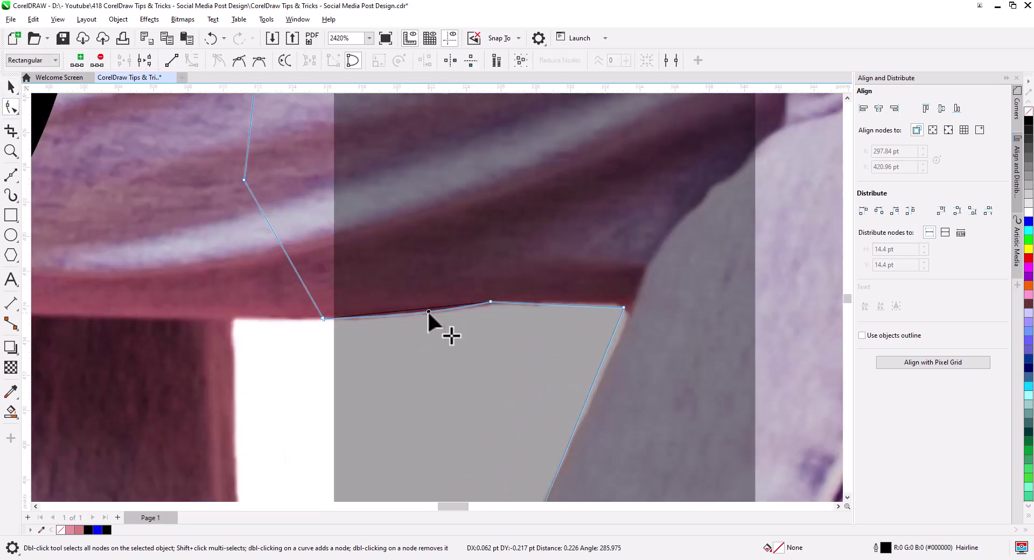
pyautogui.moveTo(580, 304); pyautogui.dragTo(616, 297)
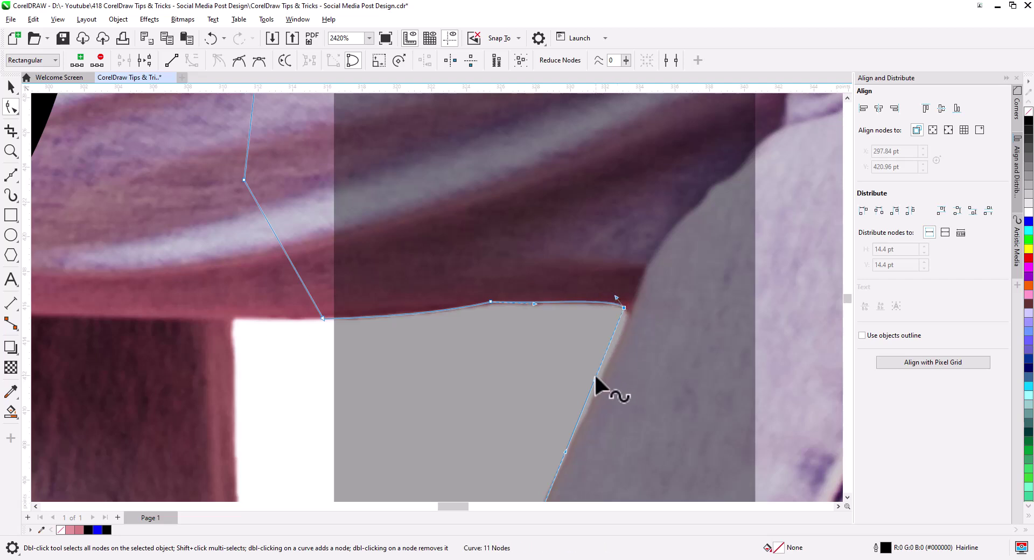
pyautogui.moveTo(595, 379); pyautogui.dragTo(616, 299)
pyautogui.click(237, 61)
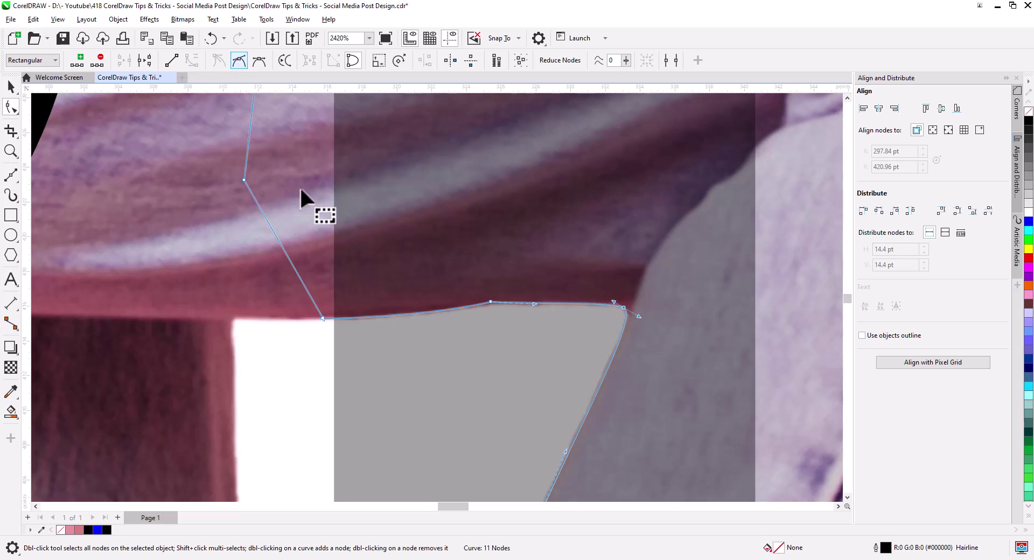
# - Bend the outline's lower segments and adjust the node beside the calf so the path follows the calf's edge
pyautogui.moveTo(559, 400); pyautogui.dragTo(555, 157)
pyautogui.click(506, 329)
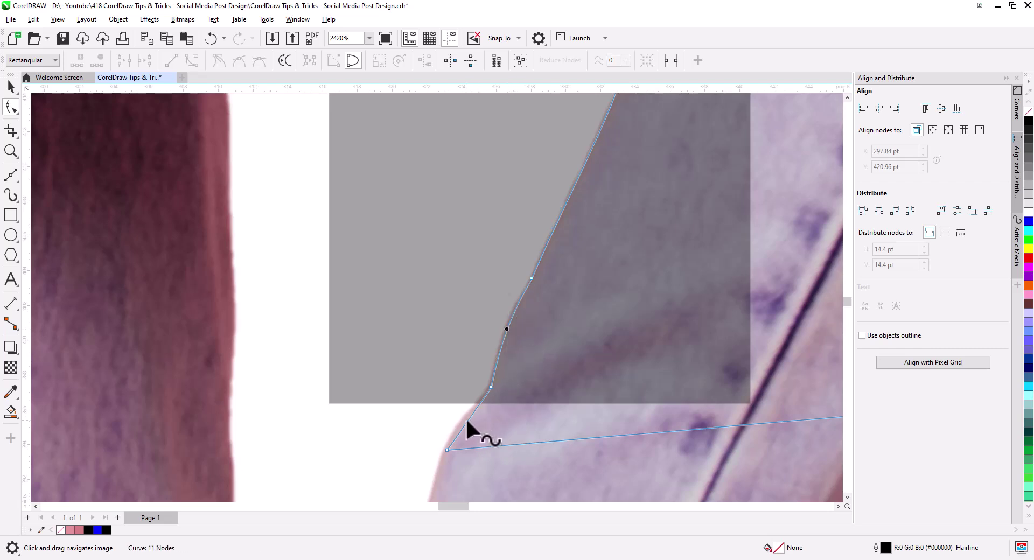
pyautogui.moveTo(467, 420); pyautogui.dragTo(461, 421)
pyautogui.moveTo(491, 387); pyautogui.dragTo(488, 390)
pyautogui.moveTo(610, 355); pyautogui.dragTo(420, 410)
# - Curve the outline's upper segment so it follows the top edge of the thigh
pyautogui.scroll(-4, 464, 307)
pyautogui.moveTo(456, 260); pyautogui.dragTo(480, 372)
pyautogui.moveTo(470, 178); pyautogui.dragTo(493, 433)
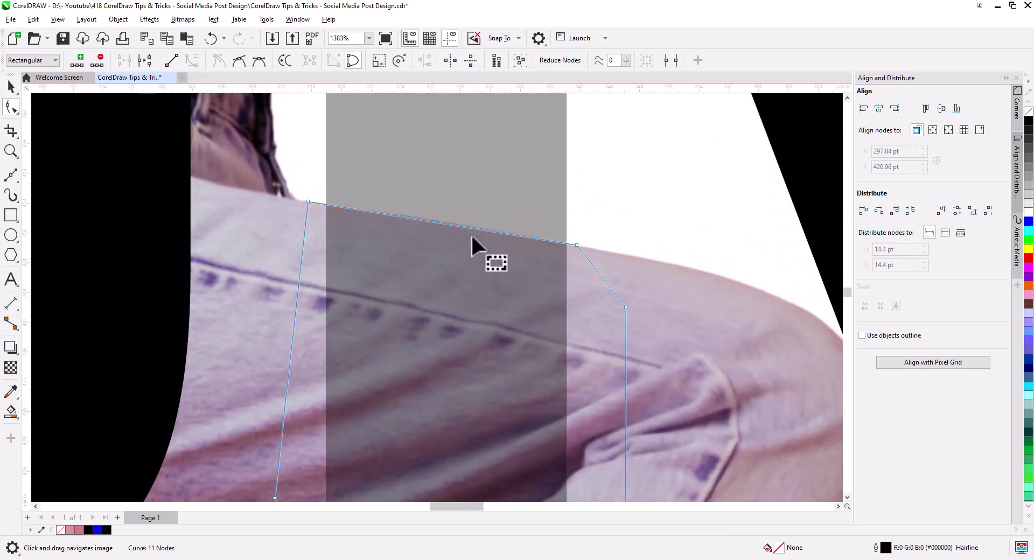
pyautogui.scroll(5, 471, 234)
pyautogui.moveTo(451, 242); pyautogui.dragTo(513, 290)
pyautogui.moveTo(432, 254); pyautogui.dragTo(444, 249)
pyautogui.scroll(-6, 447, 274)
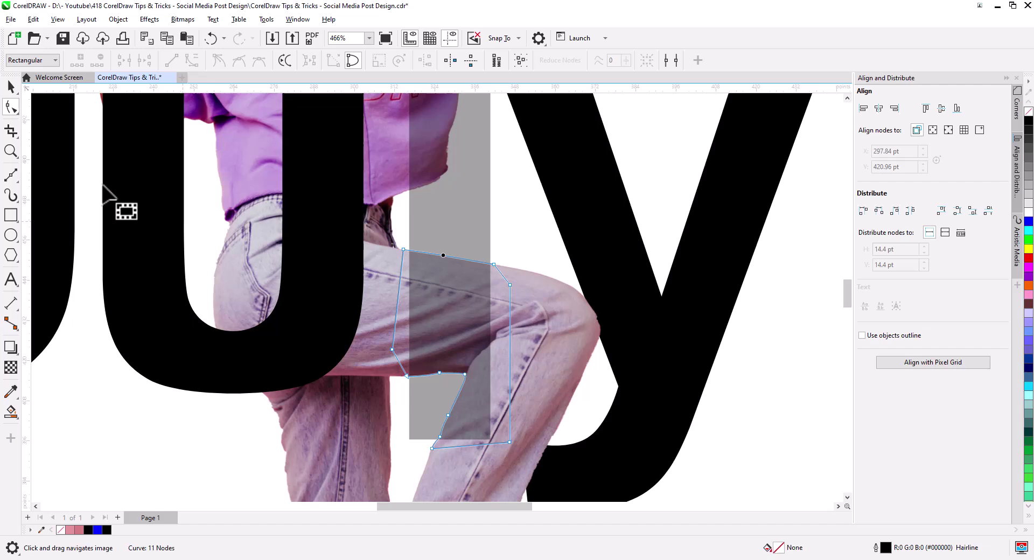
# - Paste a duplicate of the woman's photo in place and send it behind the lettering
pyautogui.click(11, 87)
pyautogui.scroll(-2, 512, 345)
pyautogui.scroll(-2, 522, 372)
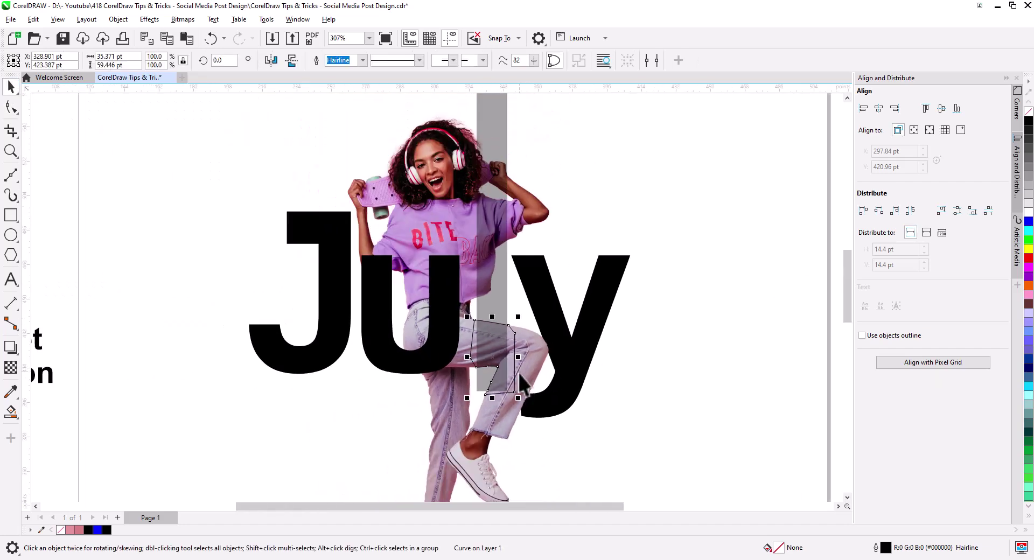
pyautogui.click(444, 384)
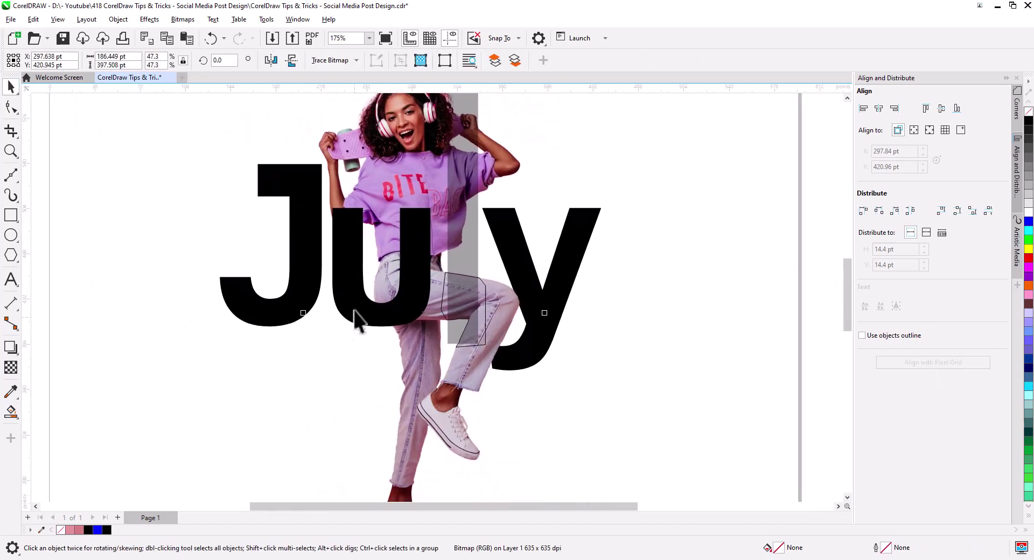
pyautogui.click(187, 38)
pyautogui.rightClick(408, 298)
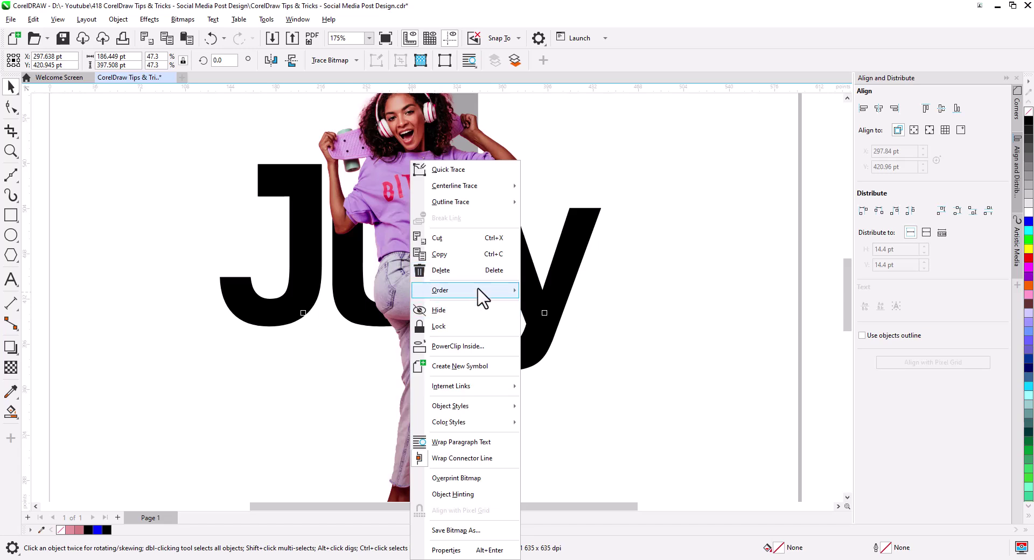
pyautogui.moveTo(506, 291)
pyautogui.click(573, 317)
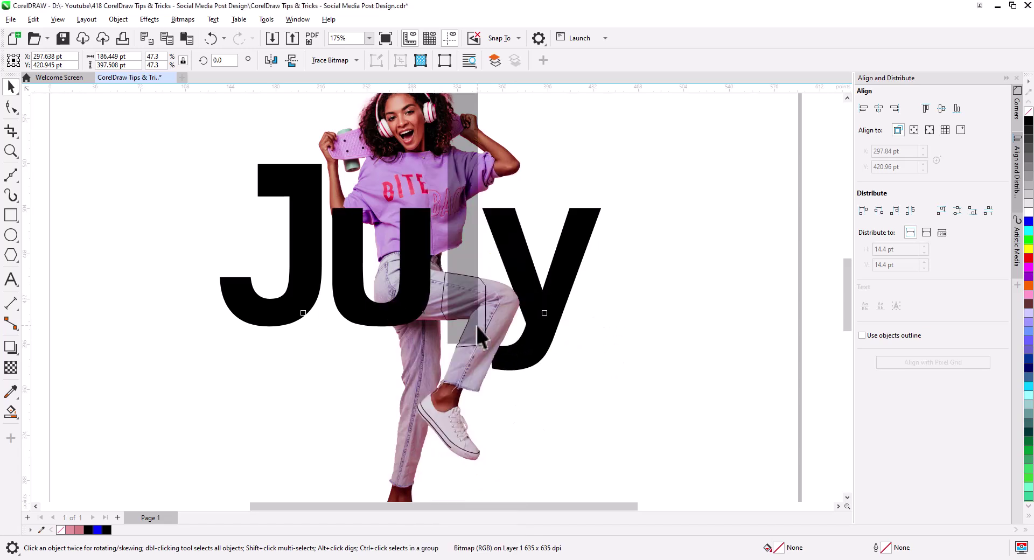
# - PowerClip the selected photo inside the traced leg outline, then clear the selection
pyautogui.rightClick(449, 384)
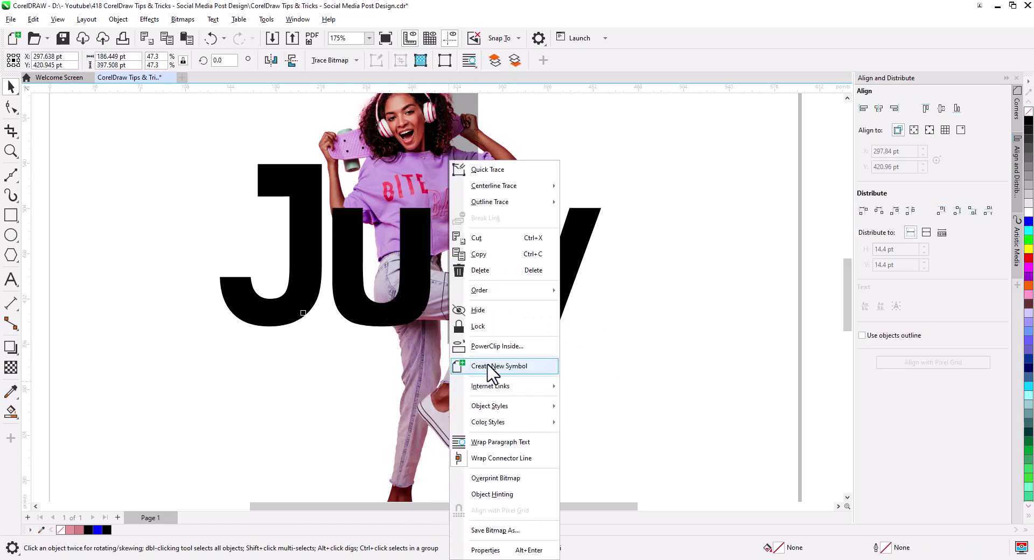
pyautogui.click(497, 348)
pyautogui.click(484, 332)
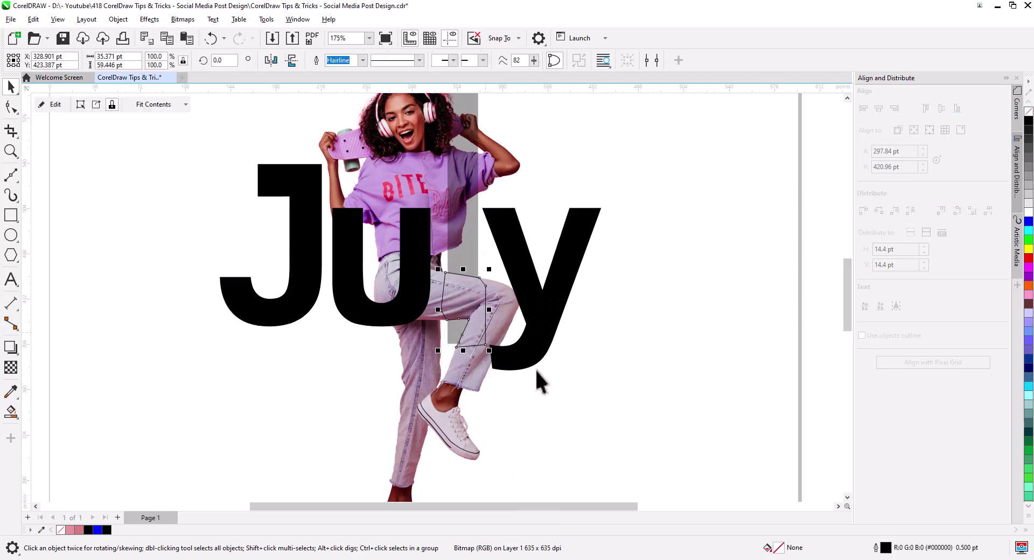
pyautogui.click(683, 346)
# - Make the letter l fully opaque and remove the outline from the clipped leg shape
pyautogui.click(477, 114)
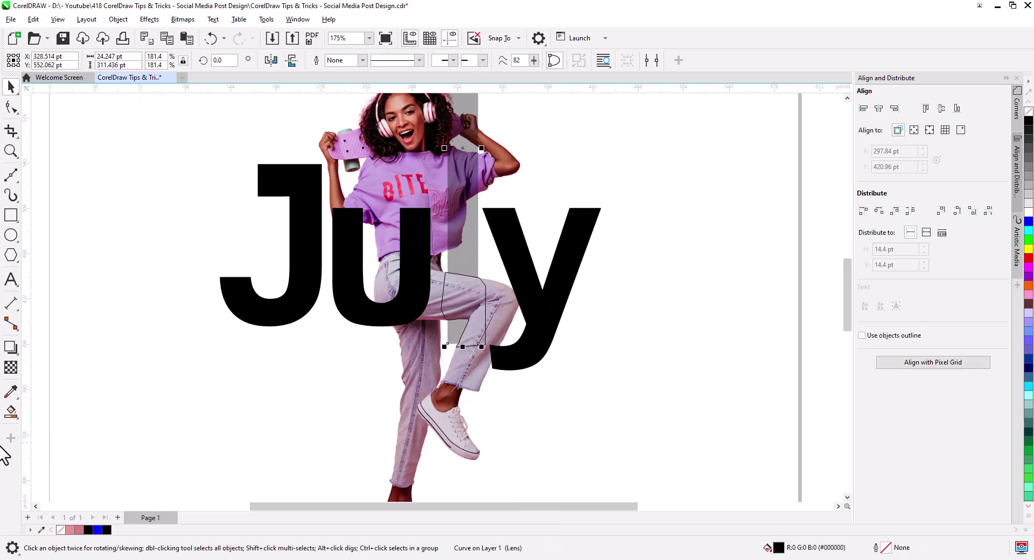
pyautogui.click(11, 368)
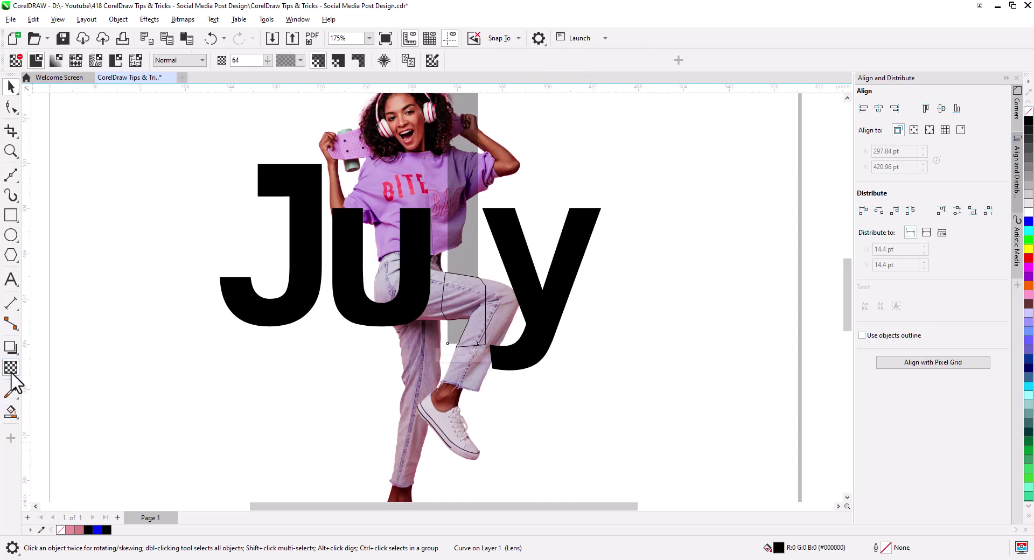
pyautogui.moveTo(454, 355); pyautogui.dragTo(432, 355)
pyautogui.click(11, 86)
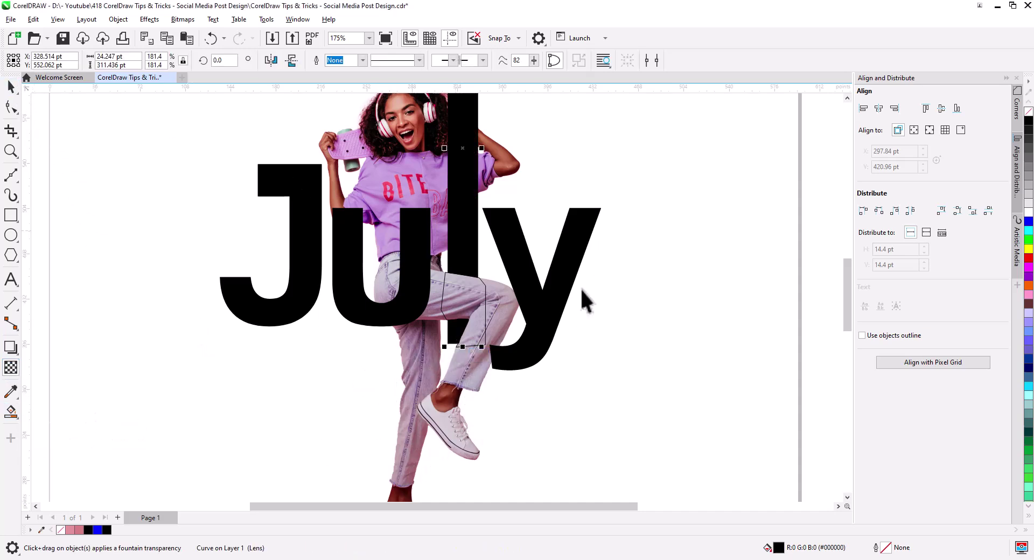
pyautogui.click(487, 300)
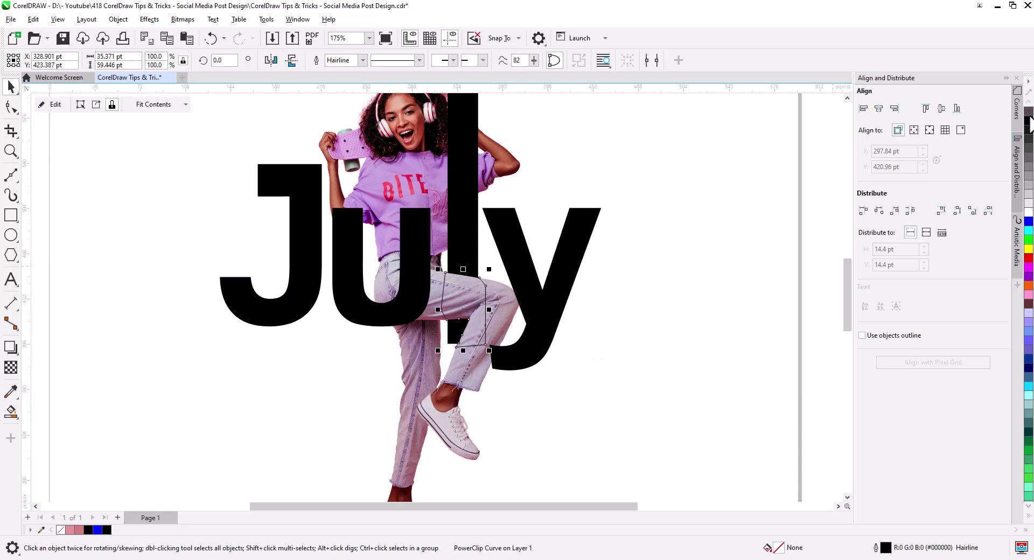
pyautogui.rightClick(1029, 112)
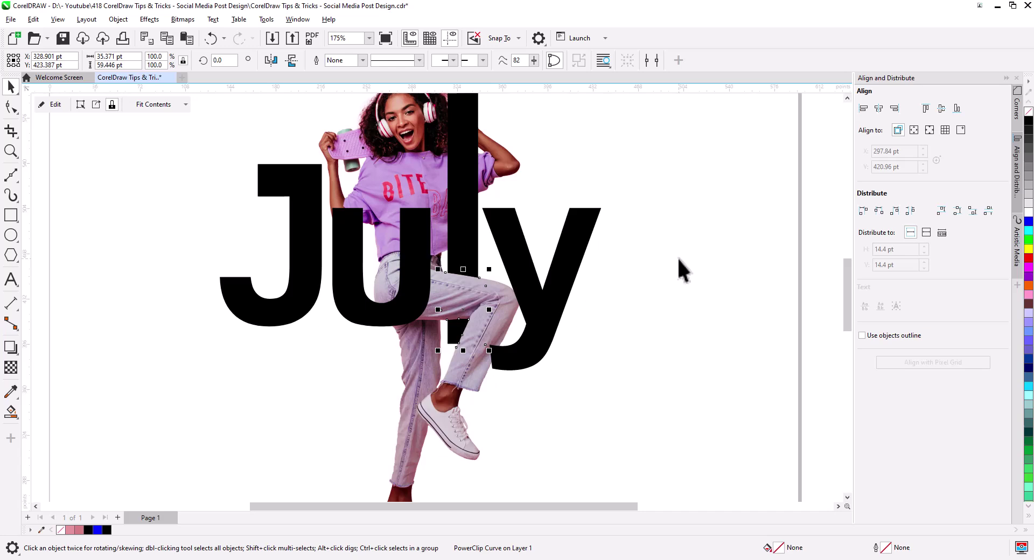
# - Draw a rectangle about 358 by 530 pt around the July lettering and the woman
pyautogui.scroll(-3, 638, 273)
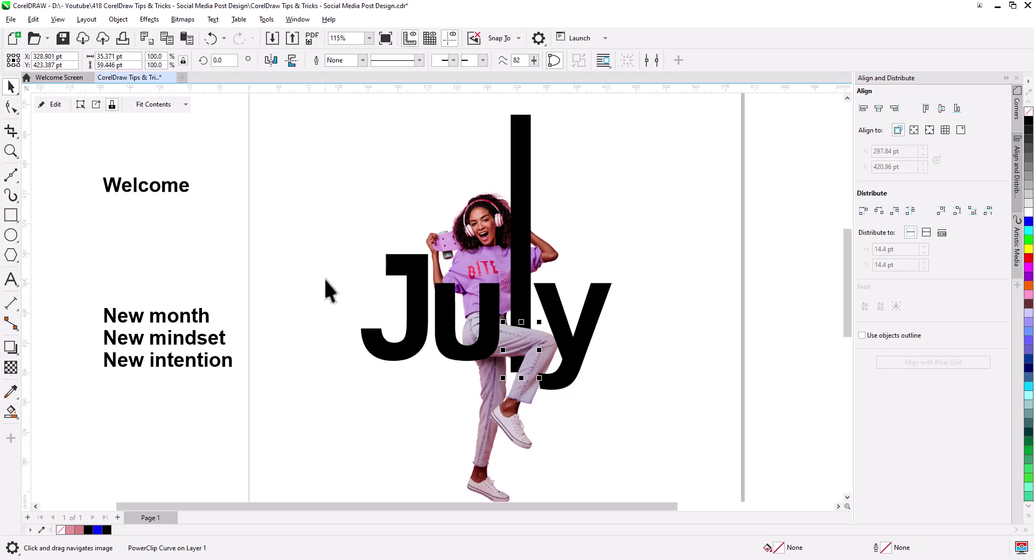
pyautogui.scroll(-3, 317, 259)
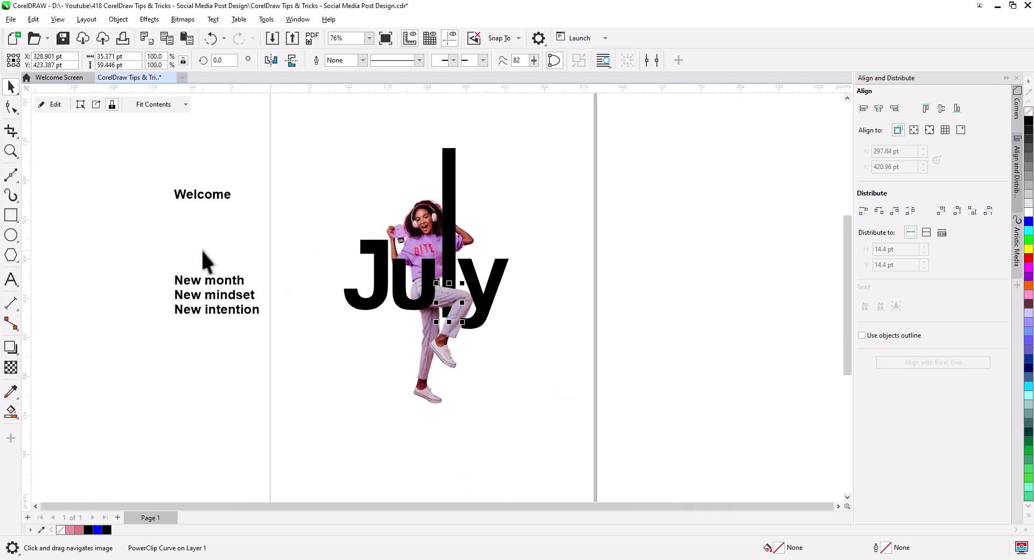
pyautogui.click(10, 215)
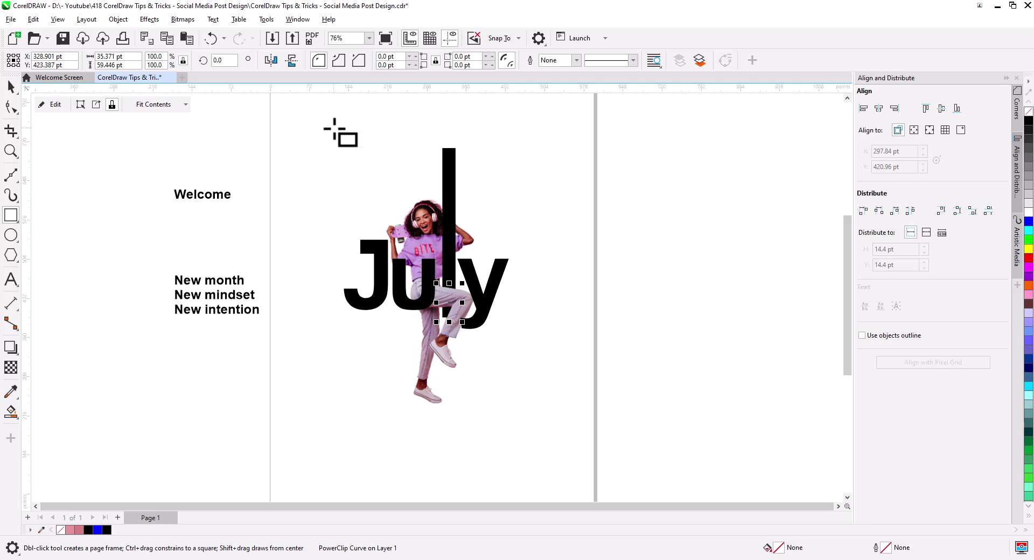
pyautogui.moveTo(332, 141); pyautogui.dragTo(529, 429)
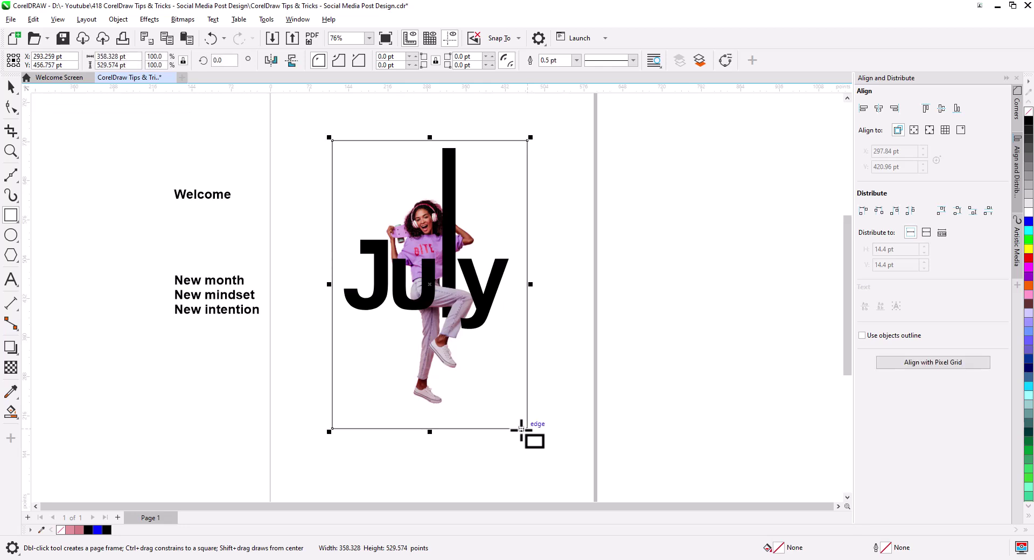
# - Move the rectangle slightly left to centre it around the July lettering, then clear the selection
pyautogui.click(11, 86)
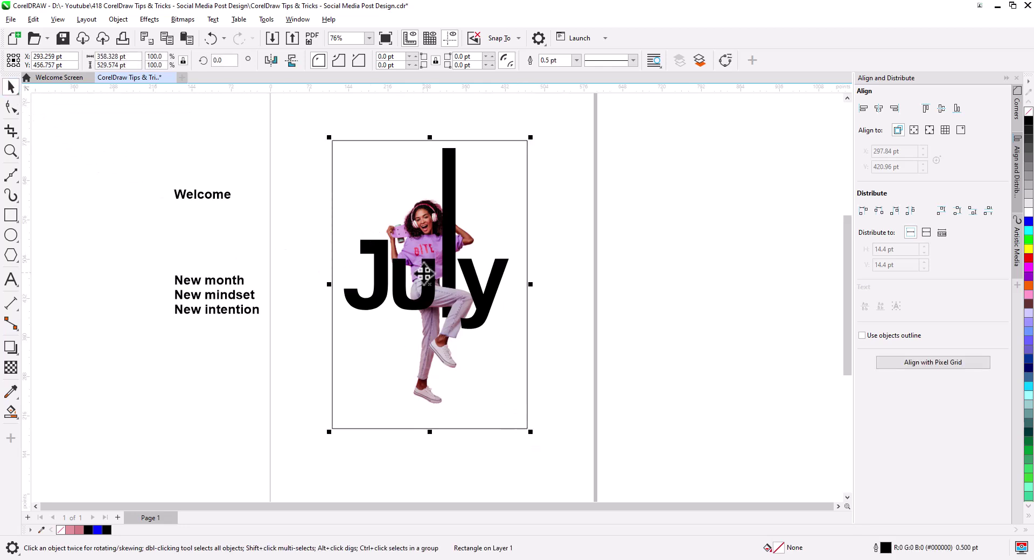
pyautogui.moveTo(515, 240); pyautogui.dragTo(510, 242)
pyautogui.click(584, 300)
pyautogui.click(524, 265)
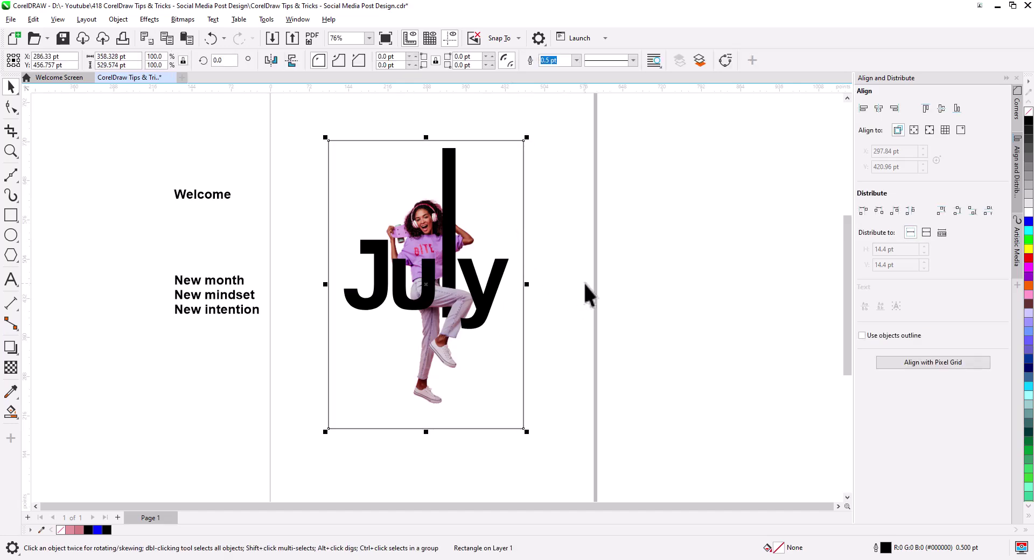
pyautogui.click(592, 321)
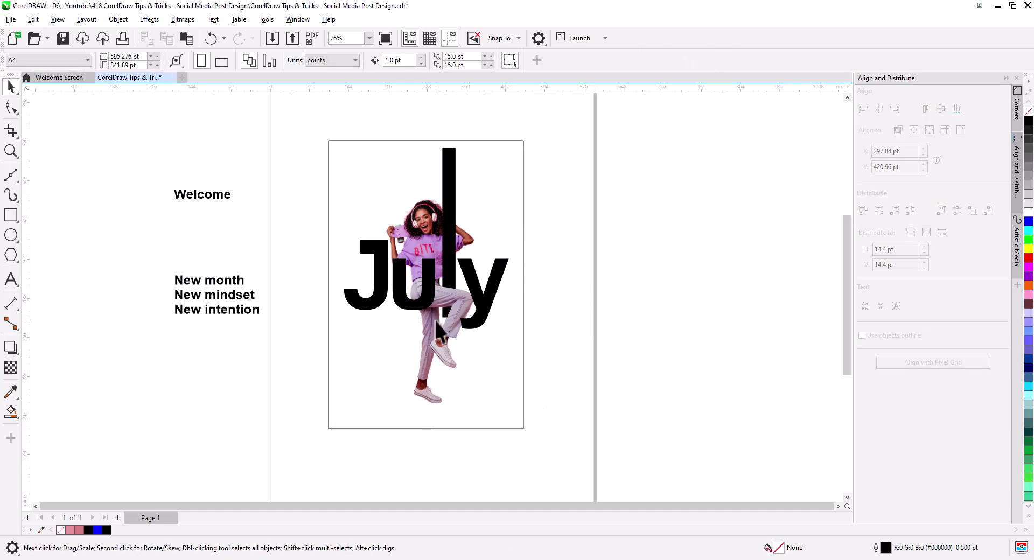
# - Fill the rectangle behind the July lettering with the light pink #E19498
pyautogui.scroll(2, 435, 319)
pyautogui.click(310, 415)
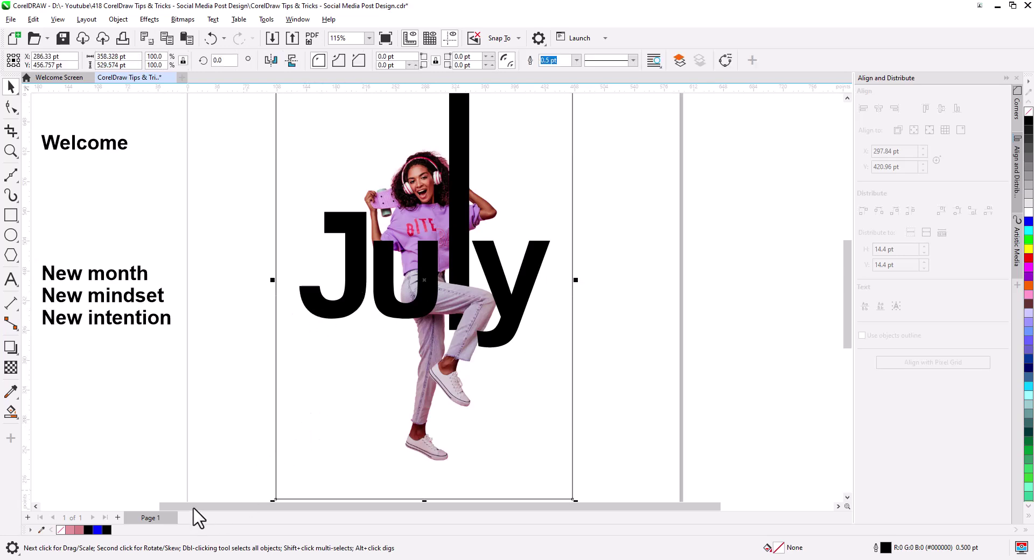
pyautogui.click(70, 530)
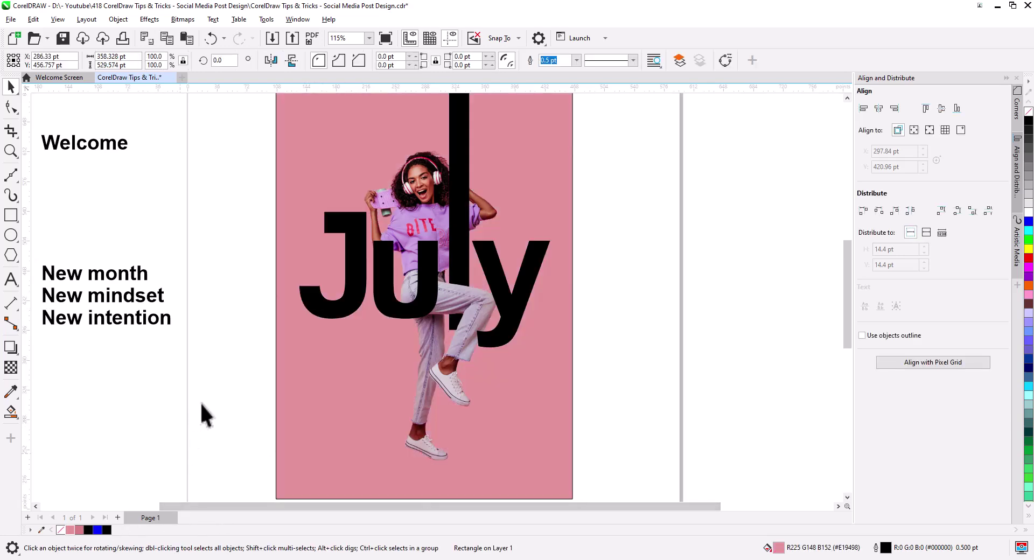
# - Apply a diagonal fountain fill from light pink to darker pink across the rectangle with Interactive Fill, then clear the selection
pyautogui.scroll(-1, 357, 377)
pyautogui.click(379, 383)
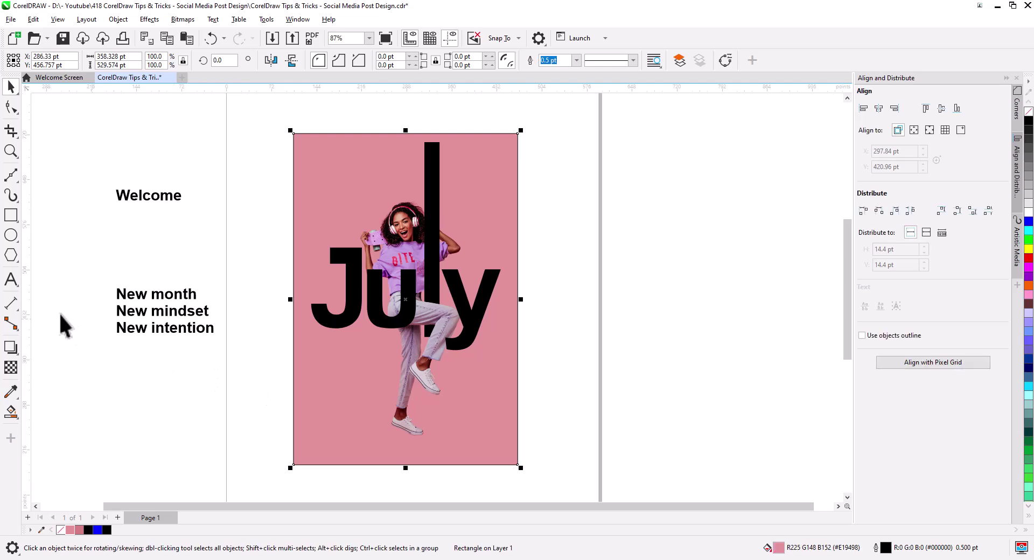
pyautogui.click(11, 414)
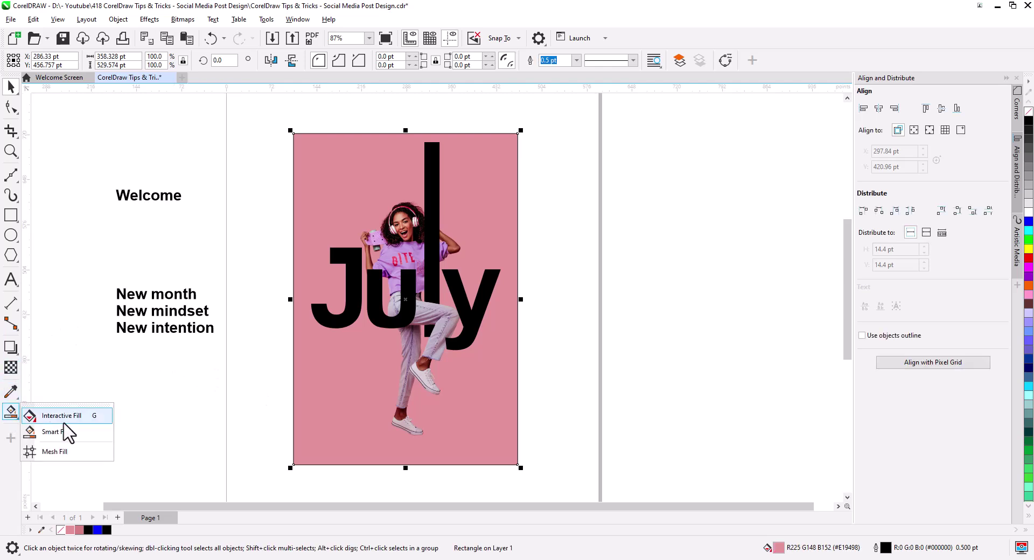
pyautogui.click(51, 415)
pyautogui.moveTo(299, 231); pyautogui.dragTo(497, 343)
pyautogui.moveTo(76, 531); pyautogui.dragTo(496, 343)
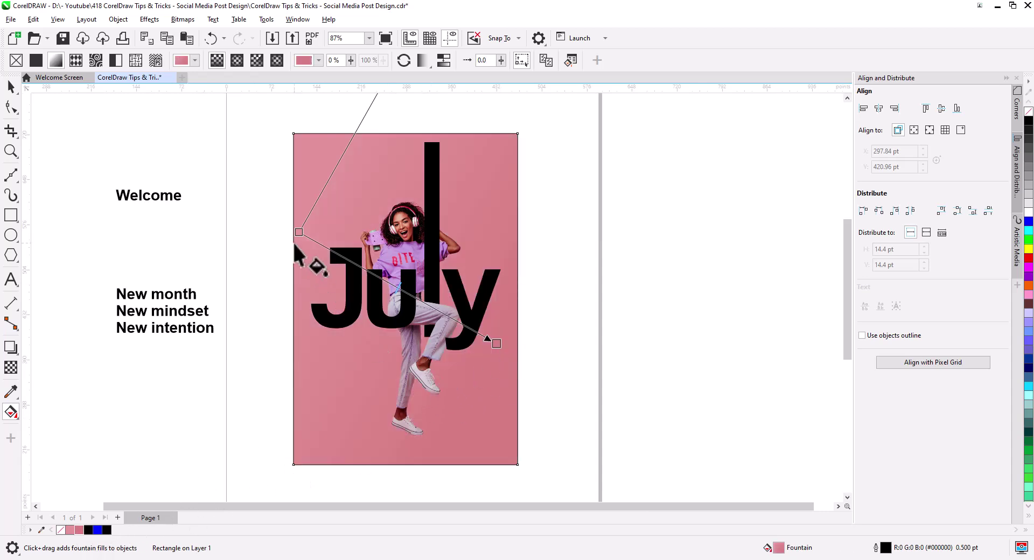
pyautogui.moveTo(299, 231); pyautogui.dragTo(314, 272)
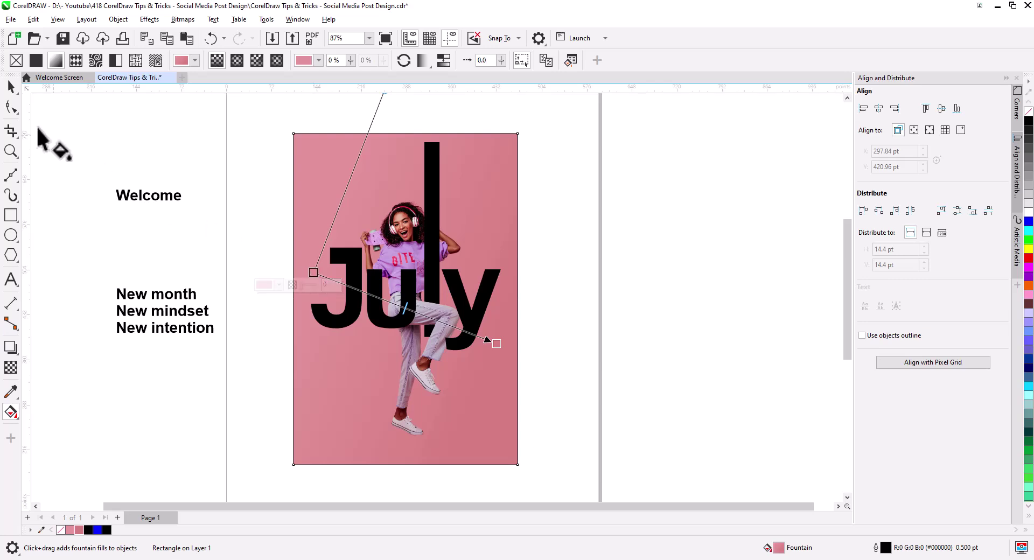
pyautogui.click(10, 88)
pyautogui.click(704, 294)
# - Recolour all four letters of July white and clear the selection
pyautogui.click(353, 301)
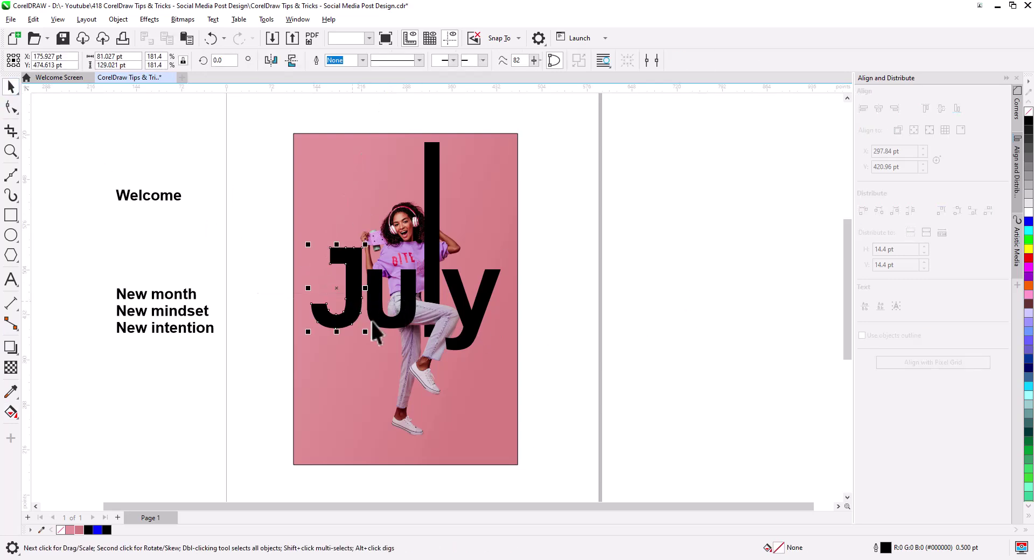
pyautogui.keyDown('shift'); pyautogui.click(373, 322); pyautogui.keyUp('shift')
pyautogui.keyDown('shift'); pyautogui.click(431, 172); pyautogui.keyUp('shift')
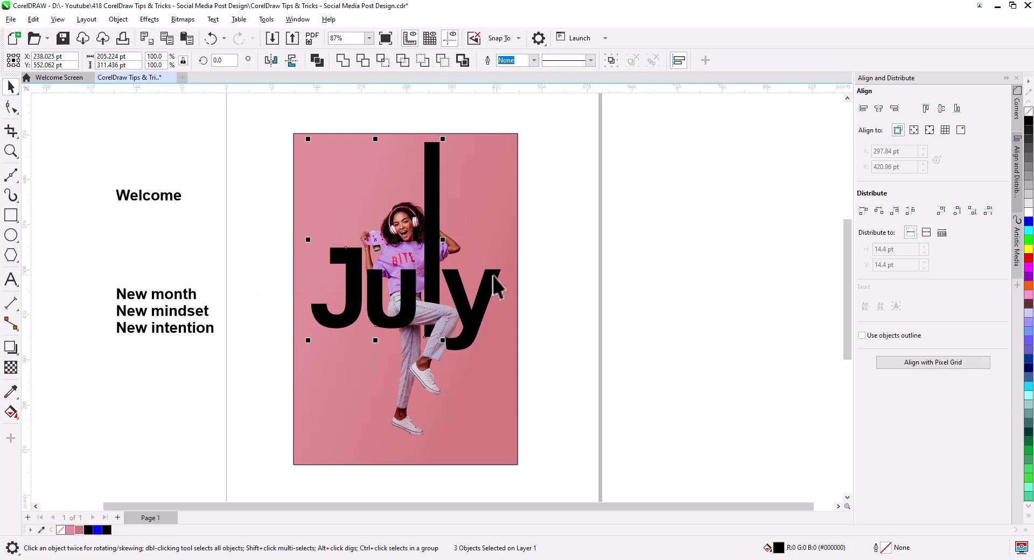
pyautogui.keyDown('shift'); pyautogui.click(492, 276); pyautogui.keyUp('shift')
pyautogui.click(1028, 211)
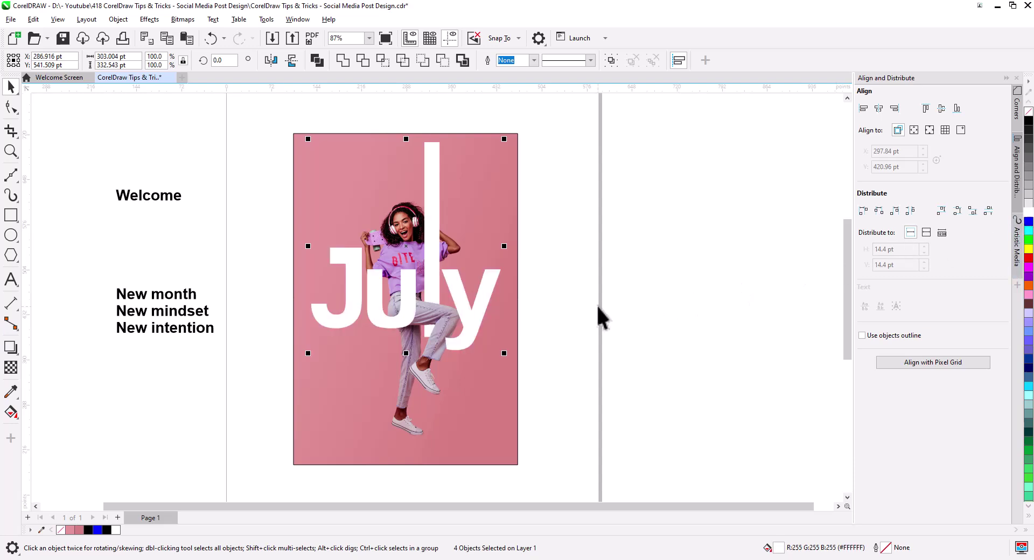
pyautogui.click(613, 304)
# - Extend the upper end of the letter l slightly upward by moving its top nodes
pyautogui.scroll(1, 465, 261)
pyautogui.moveTo(465, 261); pyautogui.dragTo(515, 346)
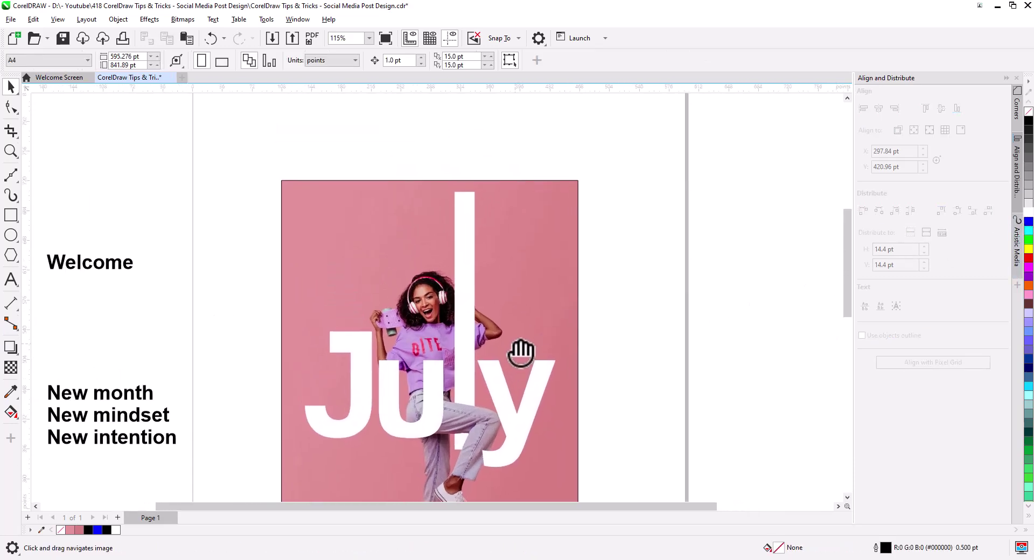
pyautogui.click(464, 217)
pyautogui.click(13, 107)
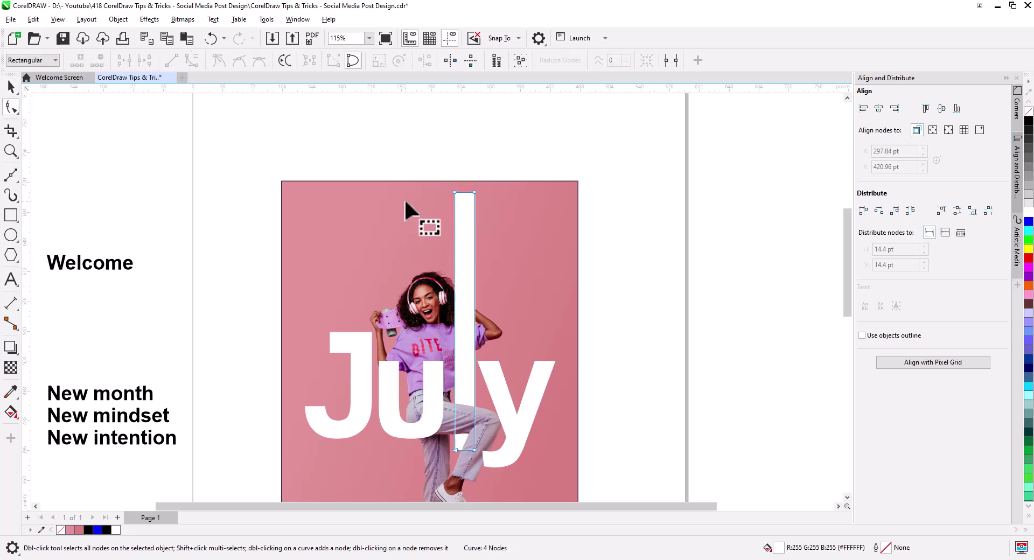
pyautogui.moveTo(474, 189); pyautogui.dragTo(475, 185)
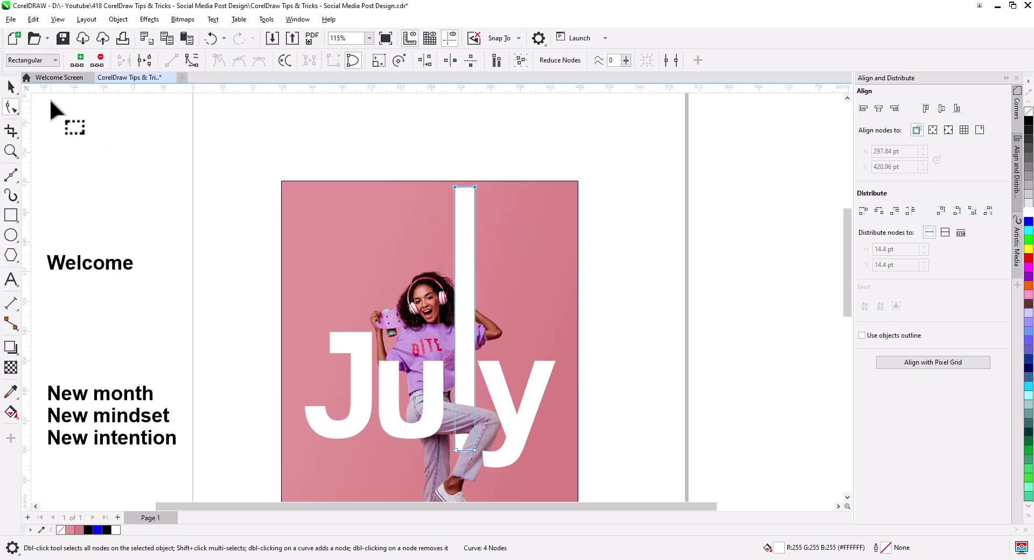
pyautogui.click(11, 87)
# - Lower the pink rectangle's top edge to meet the top of the letter l, then clear the selection
pyautogui.click(353, 211)
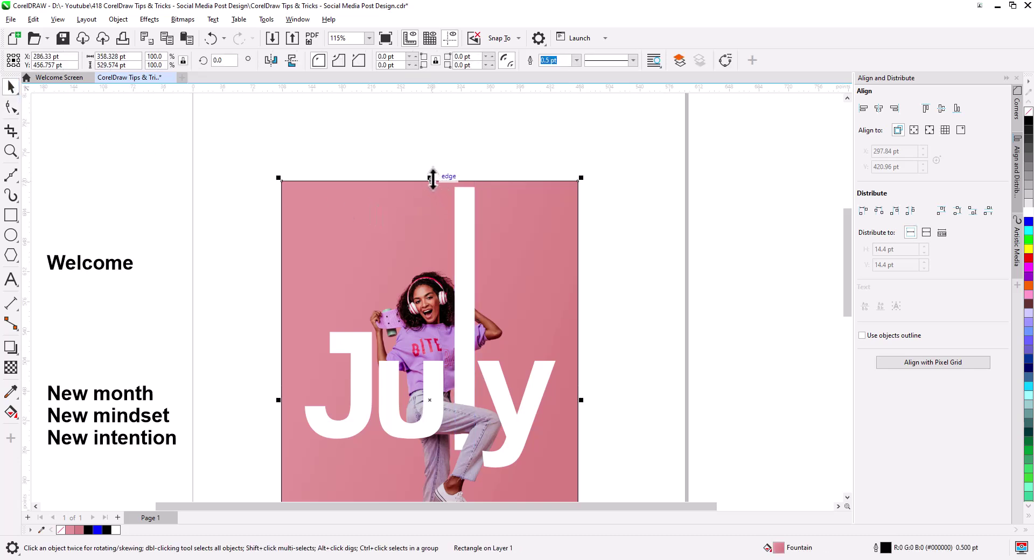
pyautogui.moveTo(432, 182); pyautogui.dragTo(461, 188)
pyautogui.click(251, 134)
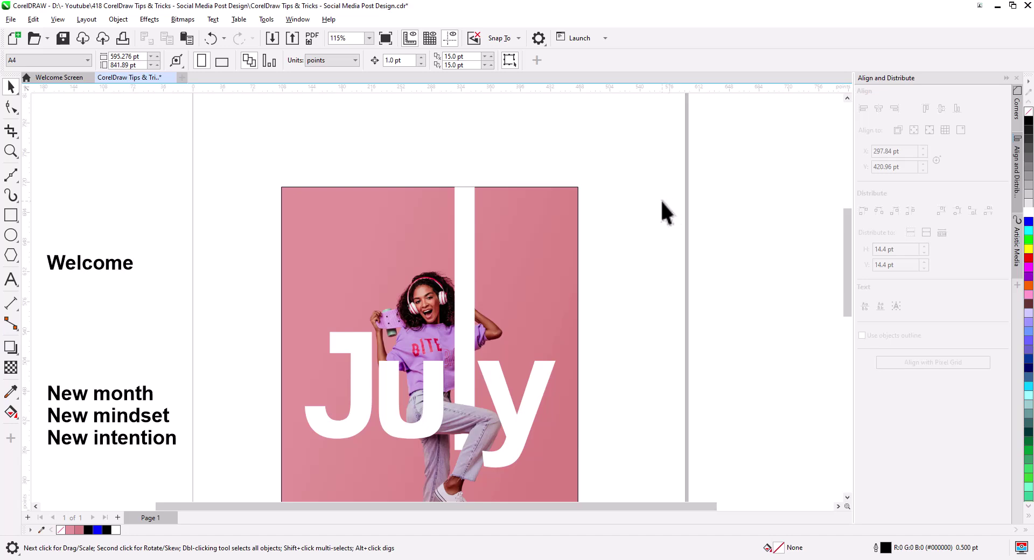
# - Move the Welcome text above the letter J and scale it down to about 15.3 pt
pyautogui.scroll(-2, 660, 199)
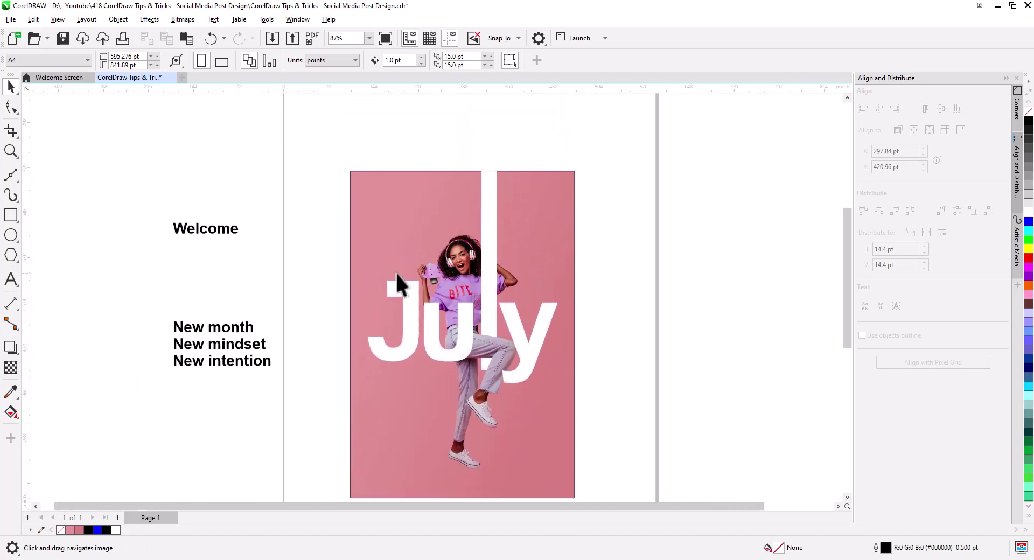
pyautogui.scroll(5, 395, 271)
pyautogui.moveTo(302, 290); pyautogui.dragTo(360, 303)
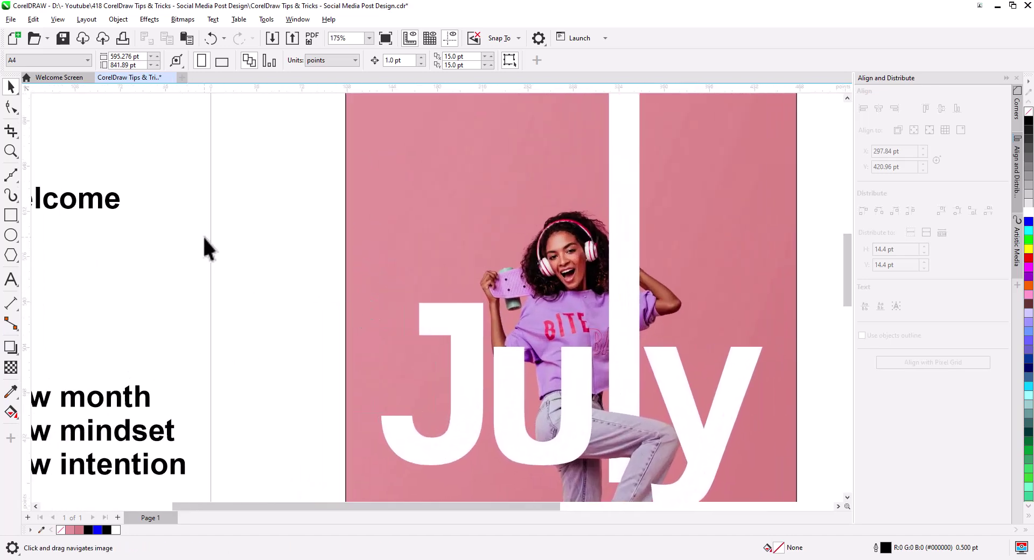
pyautogui.moveTo(109, 199); pyautogui.dragTo(469, 281)
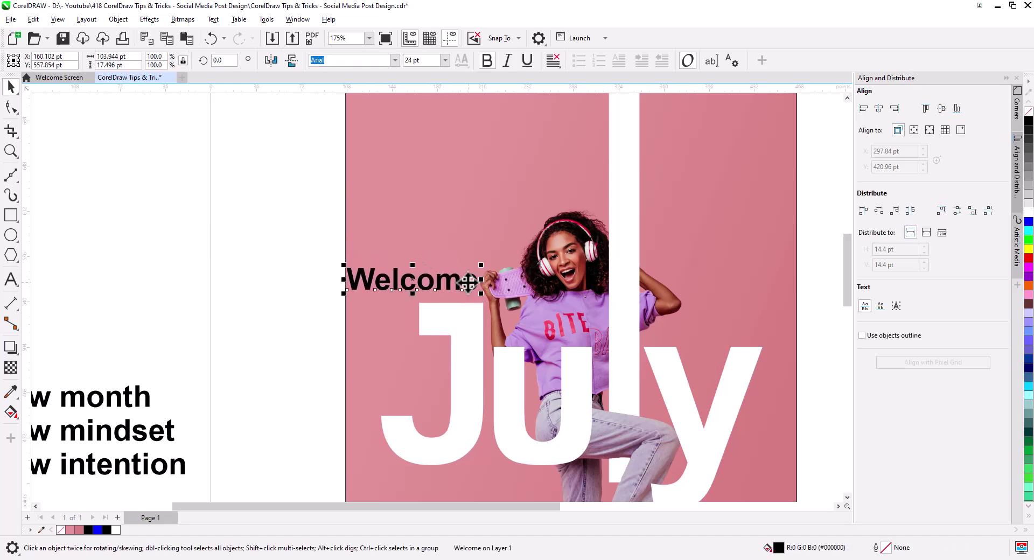
pyautogui.moveTo(347, 266); pyautogui.dragTo(361, 277)
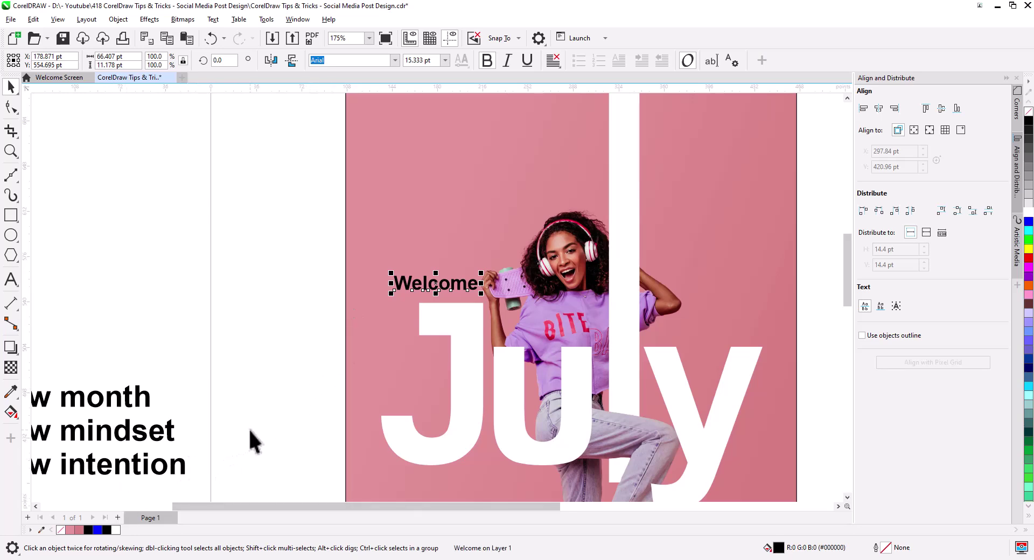
# - Lower Welcome to sit just above the J and shift the J left to align with the word's right end
pyautogui.scroll(3, 457, 296)
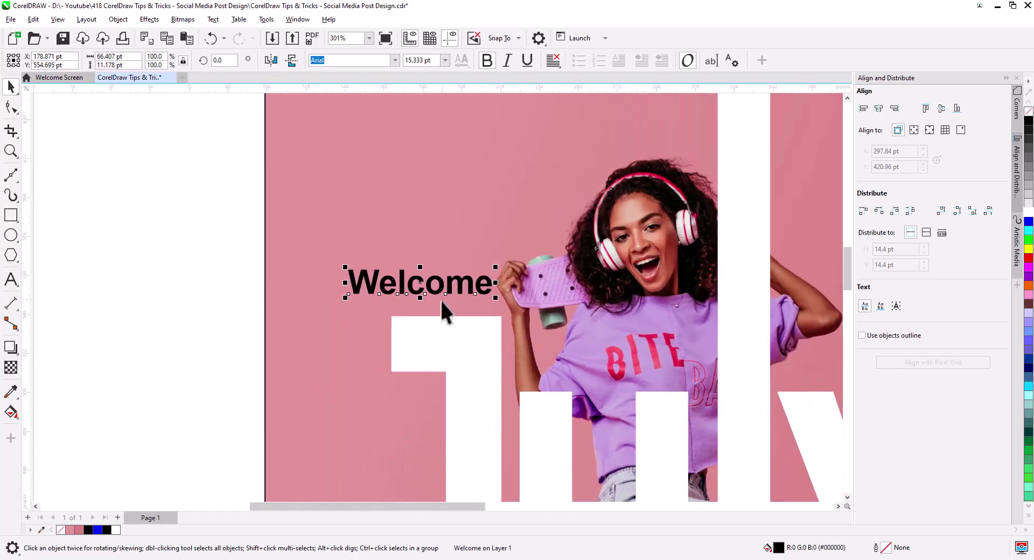
pyautogui.moveTo(438, 296); pyautogui.dragTo(441, 310)
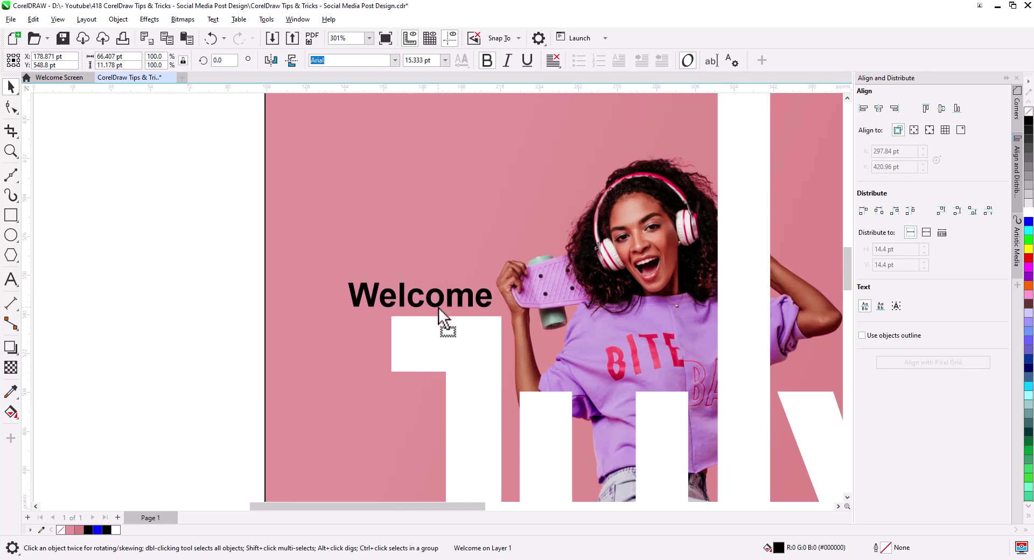
pyautogui.moveTo(487, 343); pyautogui.dragTo(479, 345)
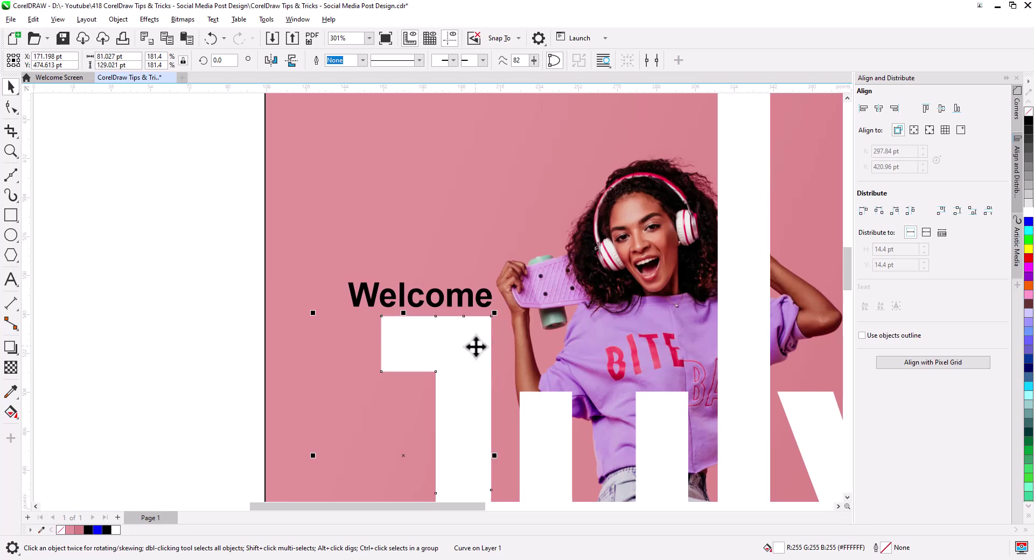
pyautogui.scroll(-5, 476, 346)
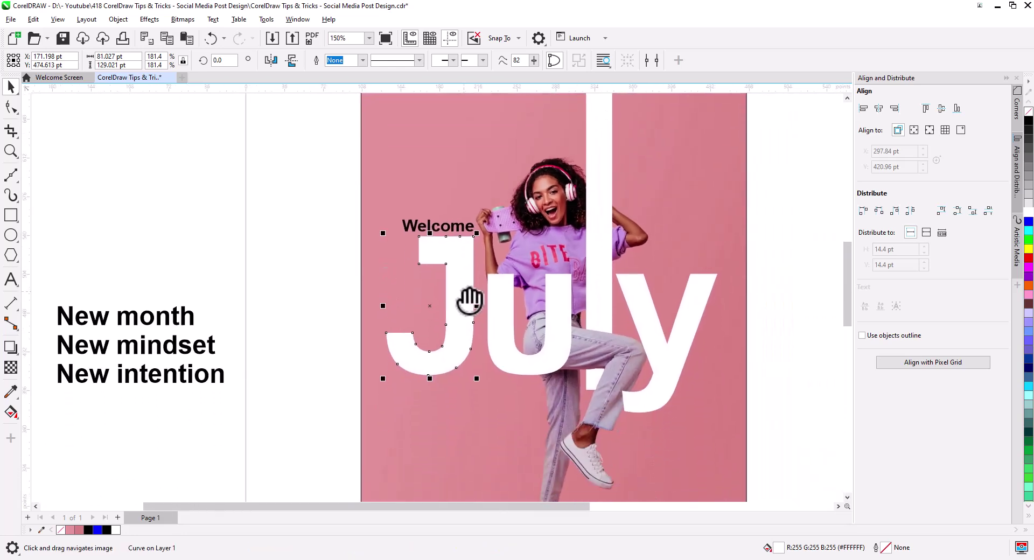
pyautogui.click(282, 316)
# - Place the three-line New month text below the letter J, scaled down to about 7.7 pt
pyautogui.moveTo(396, 376); pyautogui.dragTo(380, 328)
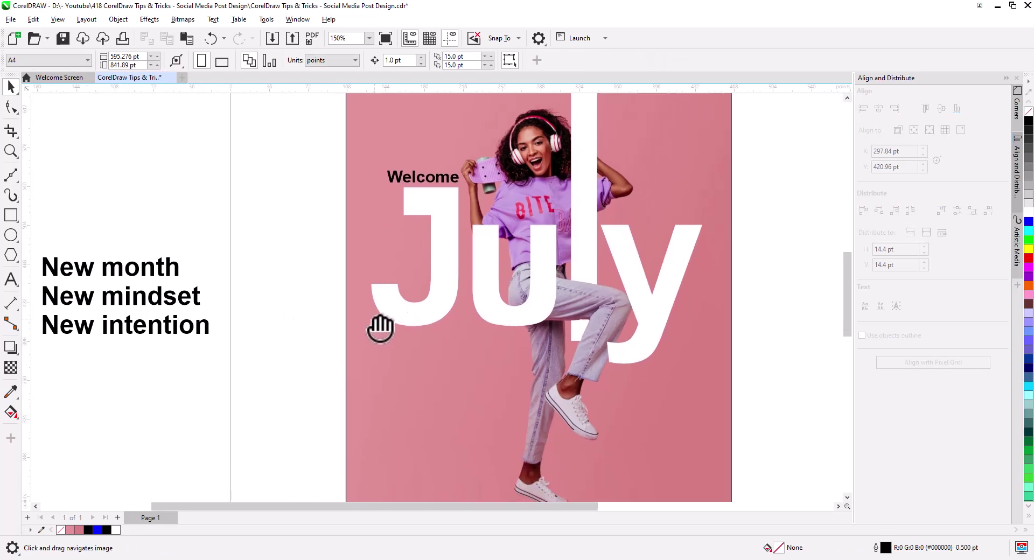
pyautogui.click(65, 267)
pyautogui.moveTo(49, 267); pyautogui.dragTo(208, 322)
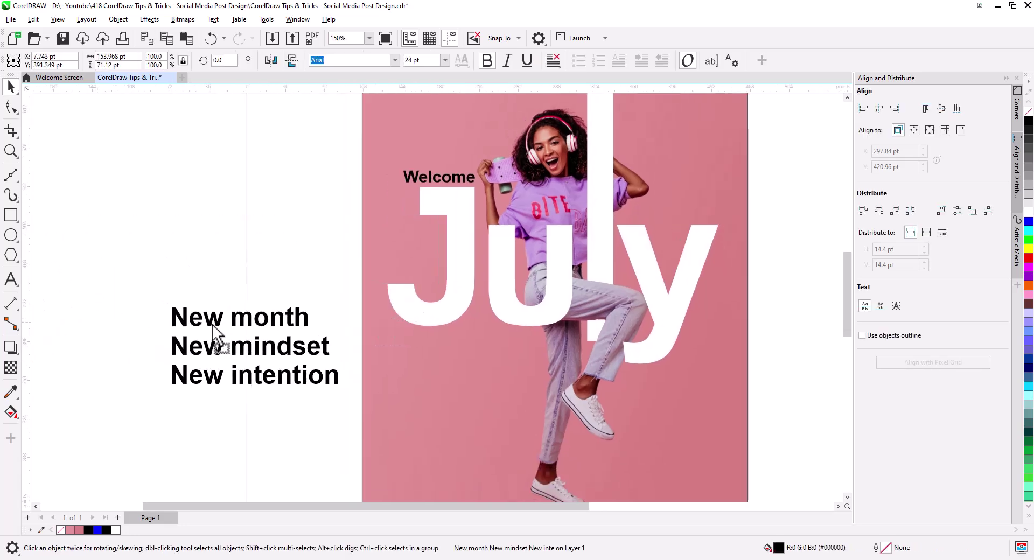
pyautogui.moveTo(346, 392); pyautogui.dragTo(468, 354)
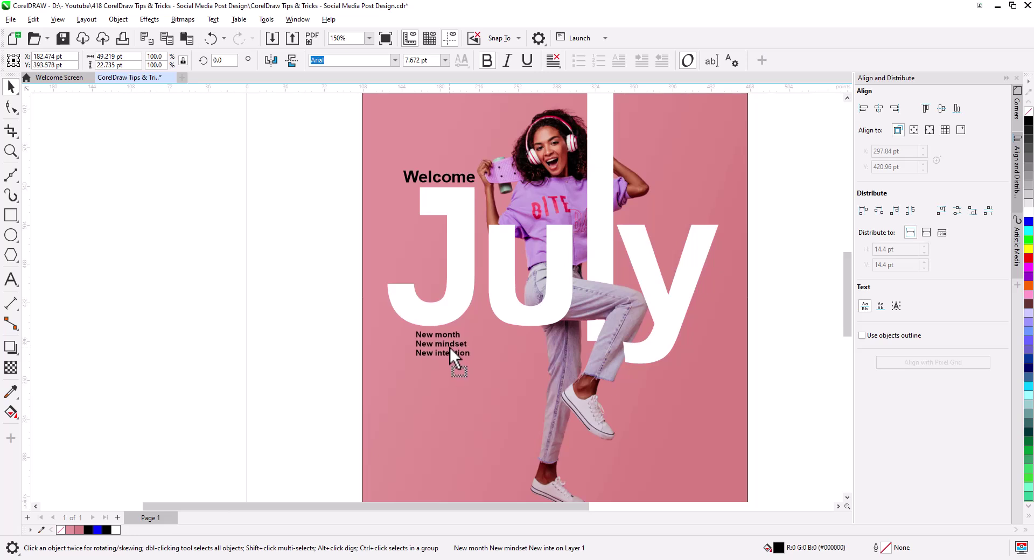
pyautogui.moveTo(444, 351); pyautogui.dragTo(433, 369)
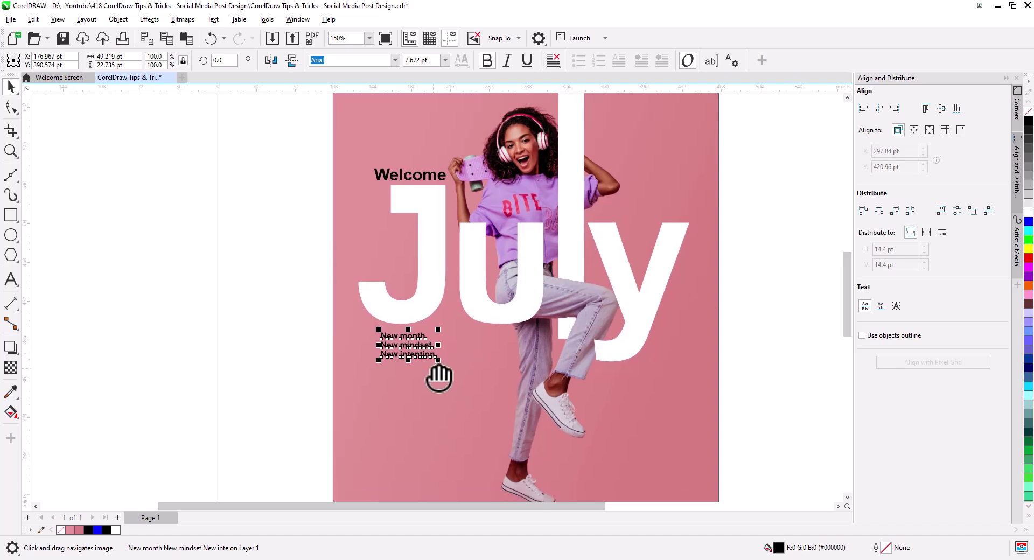
# - Draw a white horizontal two-point line about 37 pt long beneath the New intention text, with a 2 pt outline width
pyautogui.scroll(2, 439, 377)
pyautogui.click(121, 313)
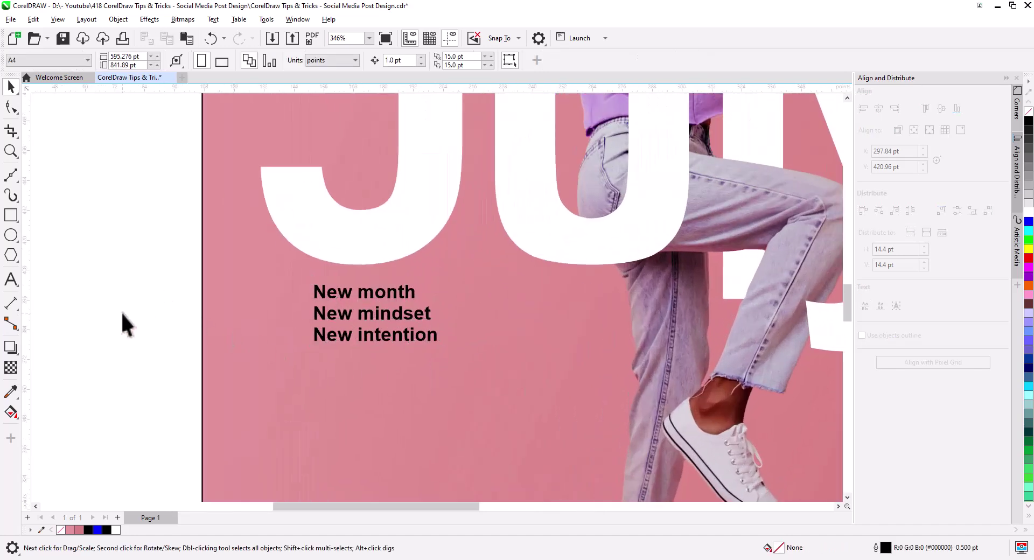
pyautogui.click(12, 176)
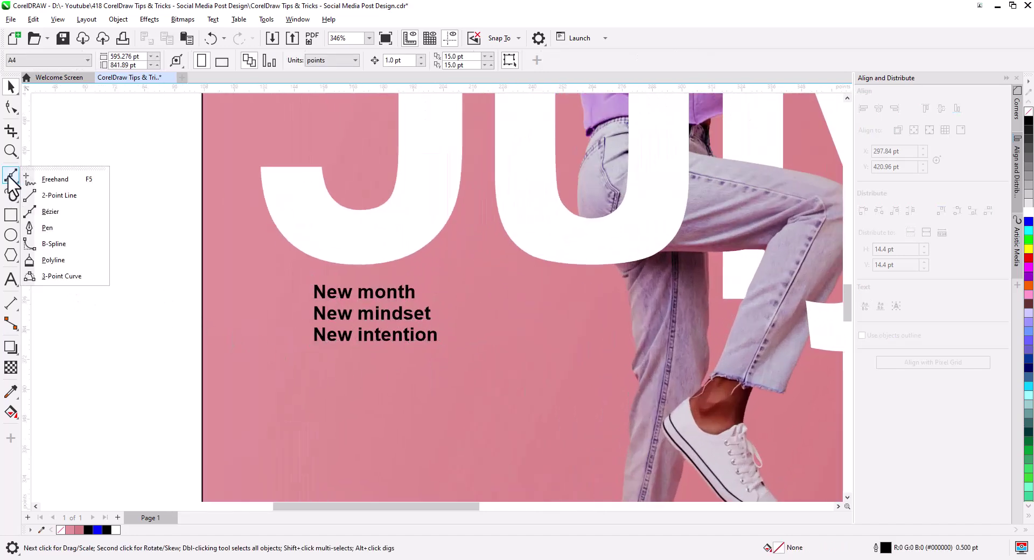
pyautogui.click(51, 194)
pyautogui.moveTo(324, 353); pyautogui.dragTo(417, 353)
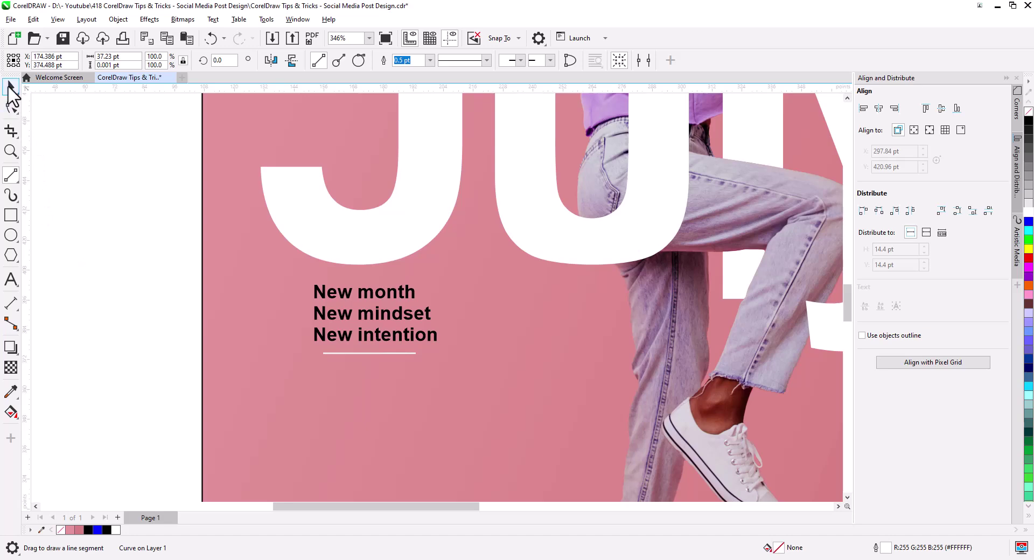
pyautogui.click(10, 88)
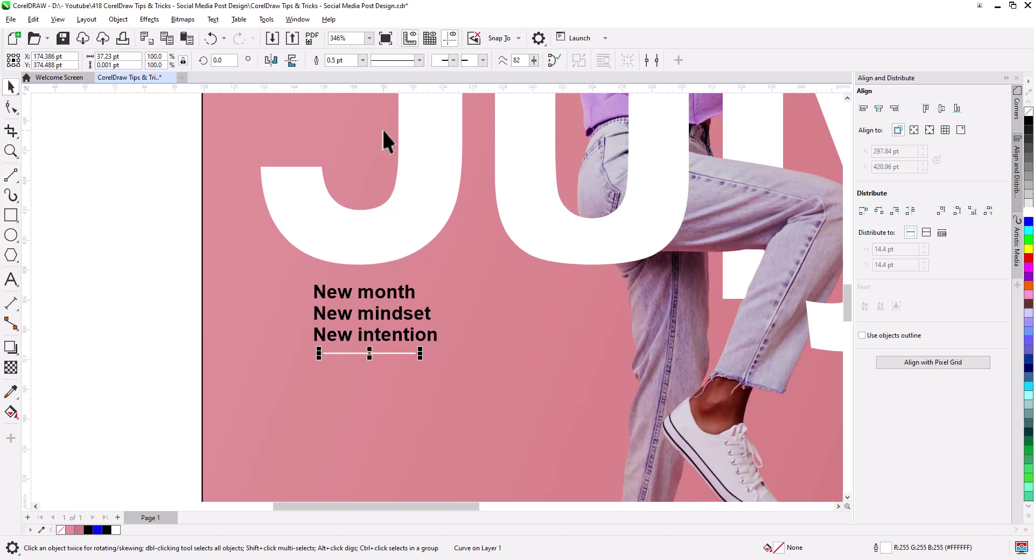
pyautogui.click(363, 59)
pyautogui.click(350, 120)
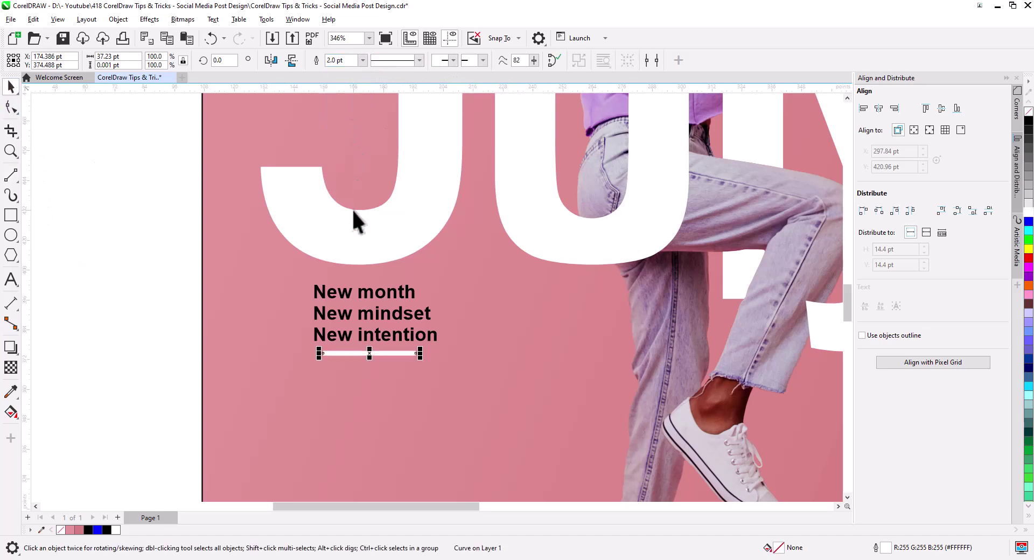
# - Centre the white line horizontally under the three-line text and reselect only the line
pyautogui.keyDown('shift'); pyautogui.click(382, 336); pyautogui.keyUp('shift')
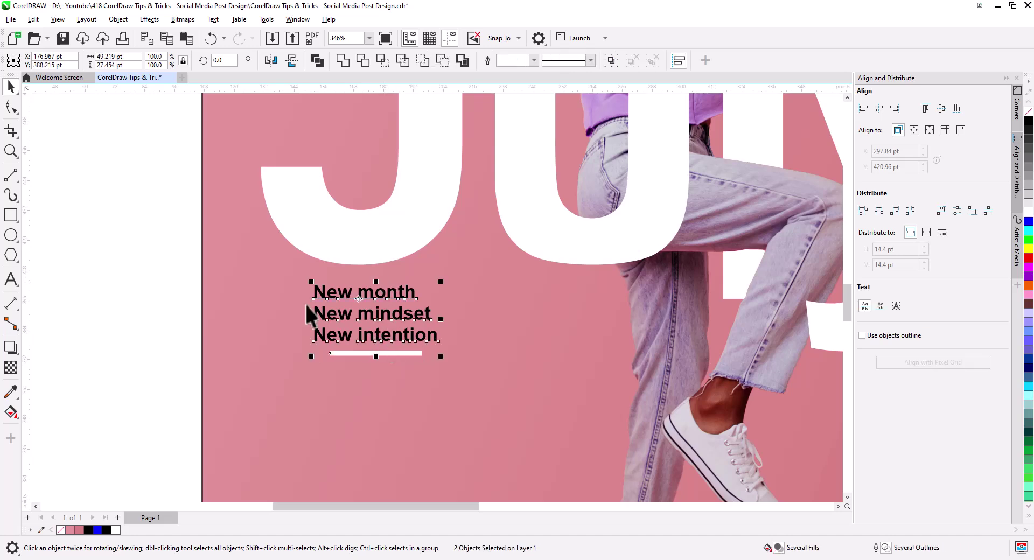
pyautogui.click(170, 276)
pyautogui.moveTo(511, 384); pyautogui.dragTo(512, 385)
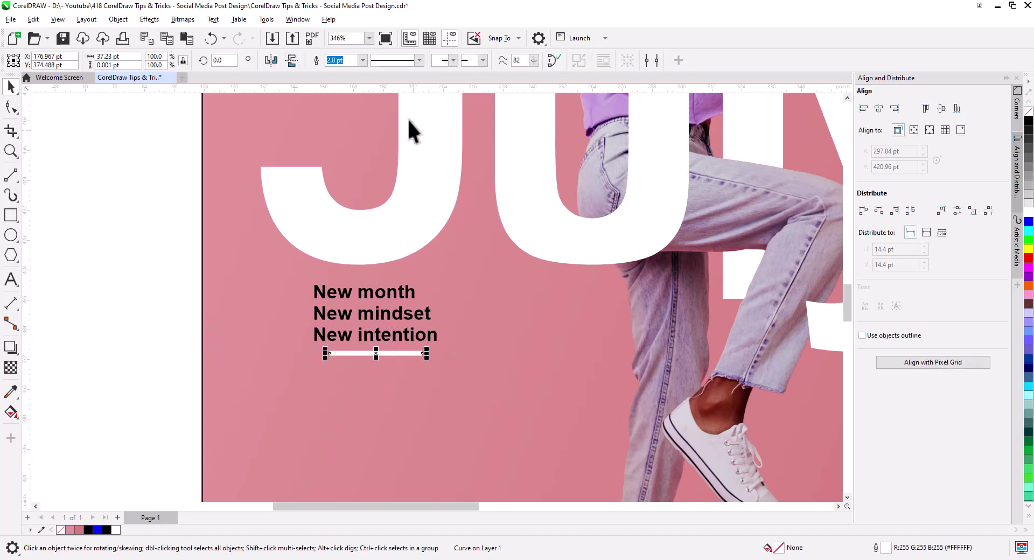
# - Give the white line under New intention a thinner outline and lengthen it on both ends to match the text's width
pyautogui.click(363, 60)
pyautogui.click(358, 105)
pyautogui.click(240, 364)
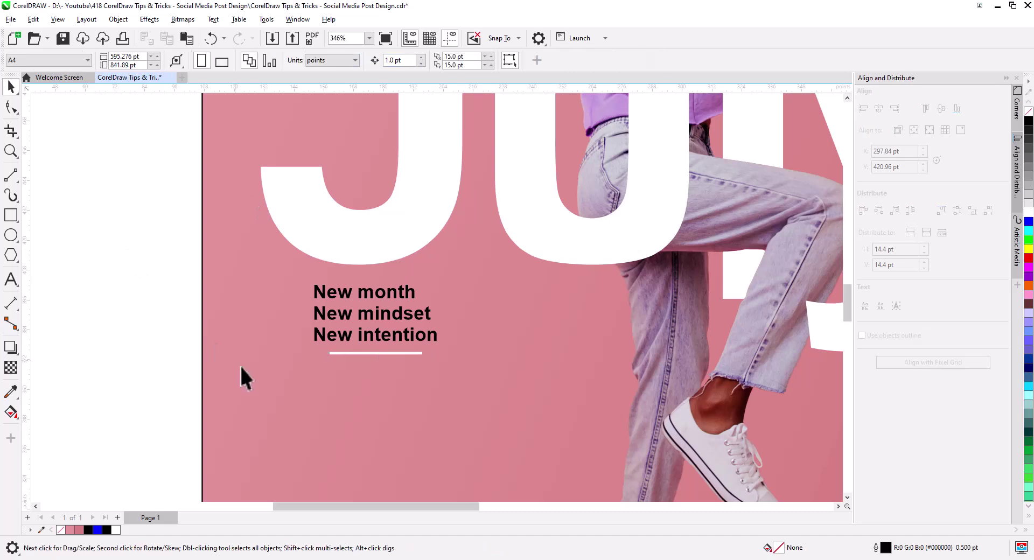
pyautogui.click(396, 353)
pyautogui.moveTo(428, 354); pyautogui.dragTo(443, 356)
pyautogui.click(125, 266)
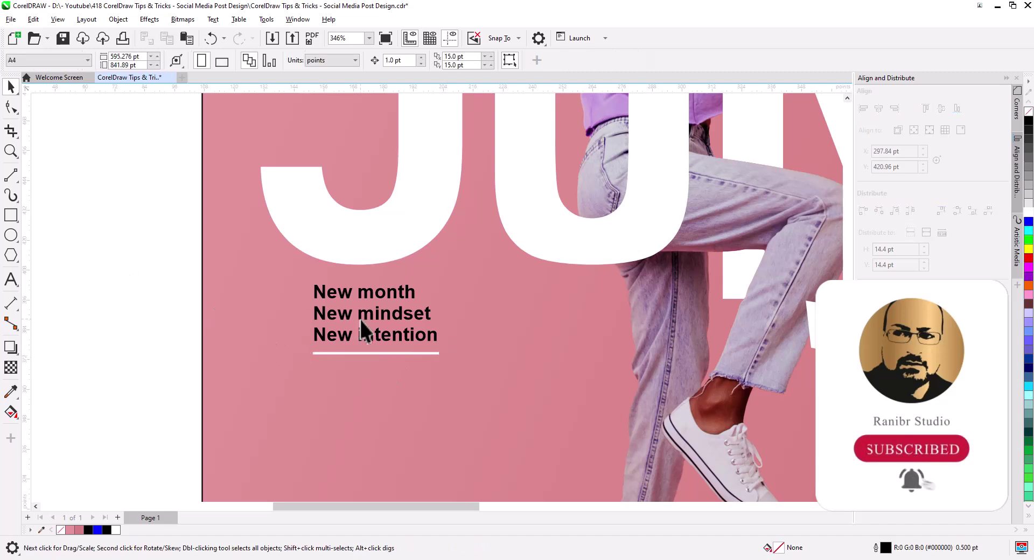
# - Raise the three-line New month text slightly and widen its line spacing so the last row sits just above the white line
pyautogui.moveTo(379, 295); pyautogui.dragTo(379, 287)
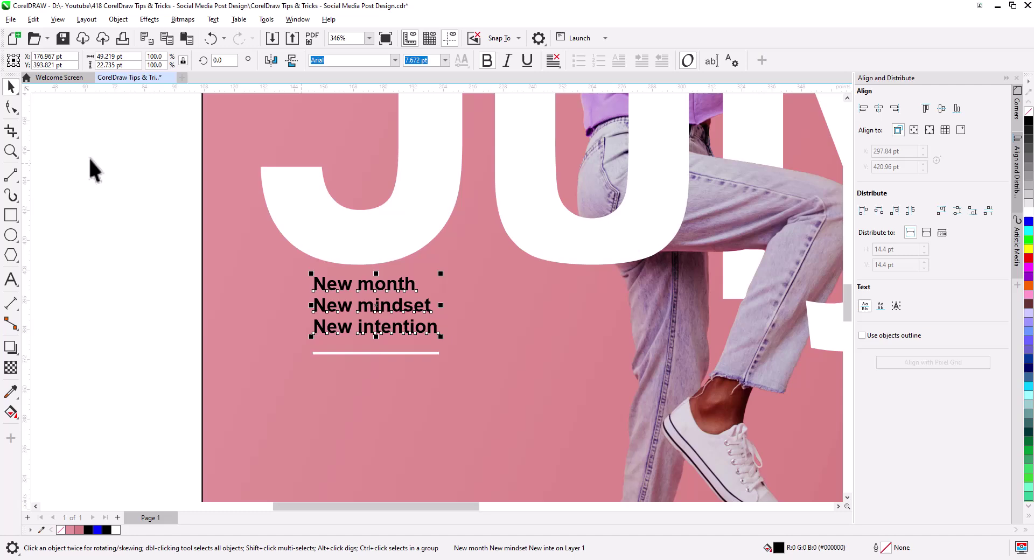
pyautogui.click(11, 106)
pyautogui.moveTo(311, 341); pyautogui.dragTo(314, 349)
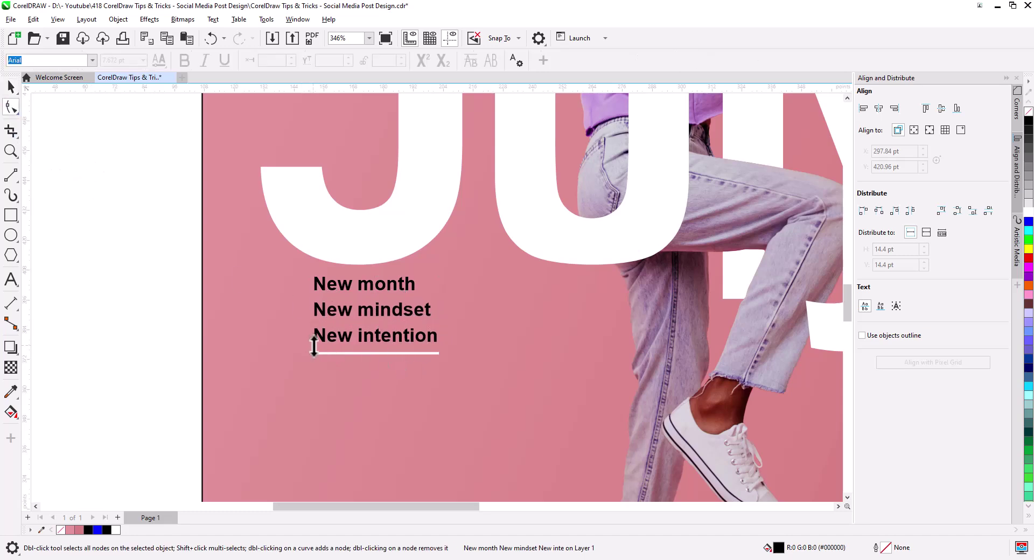
pyautogui.press('space')
pyautogui.press('Escape')
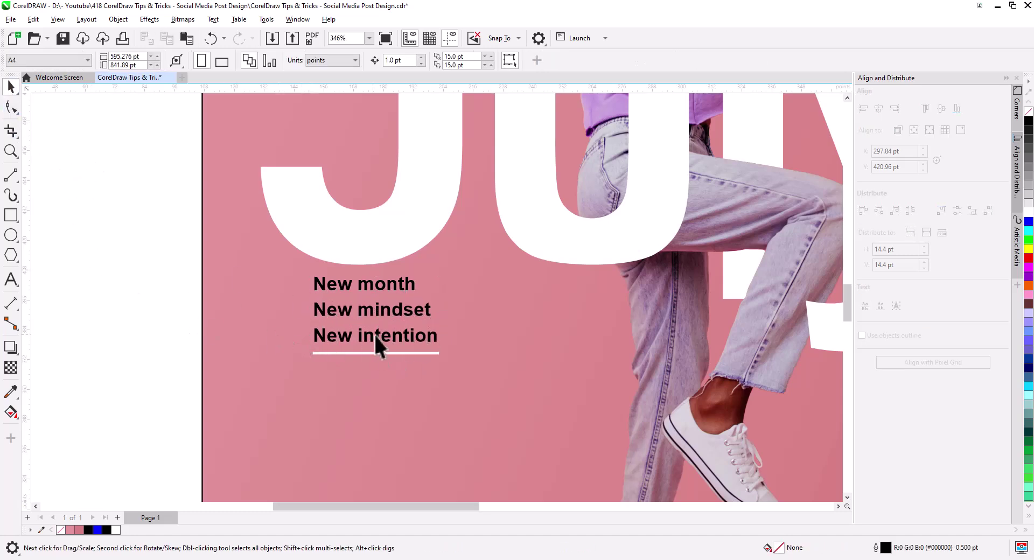
# - Draw a full-width rectangle about 358 × 56 pt across the design over the standing foot, filled black without outline
pyautogui.scroll(-5, 376, 345)
pyautogui.moveTo(433, 378); pyautogui.dragTo(427, 346)
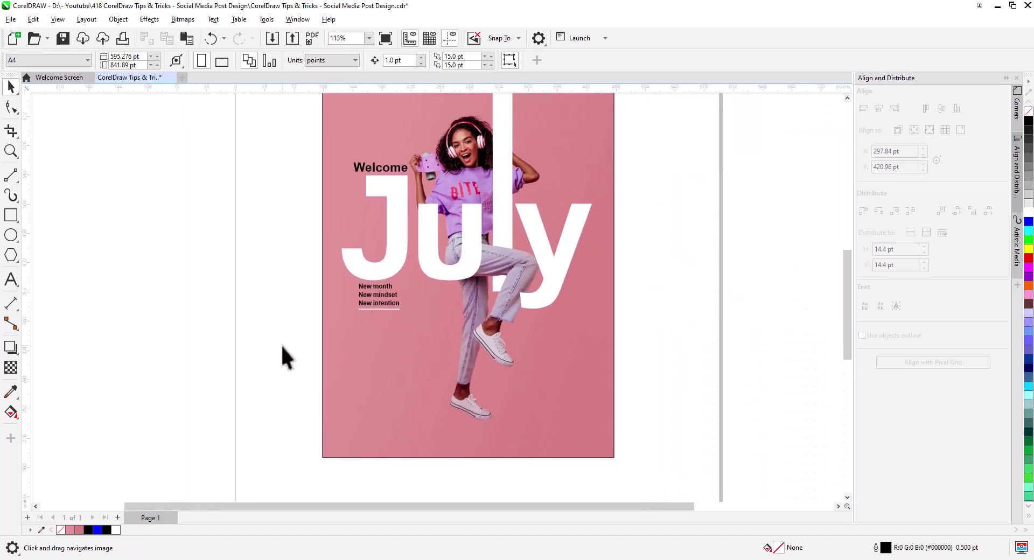
pyautogui.click(11, 215)
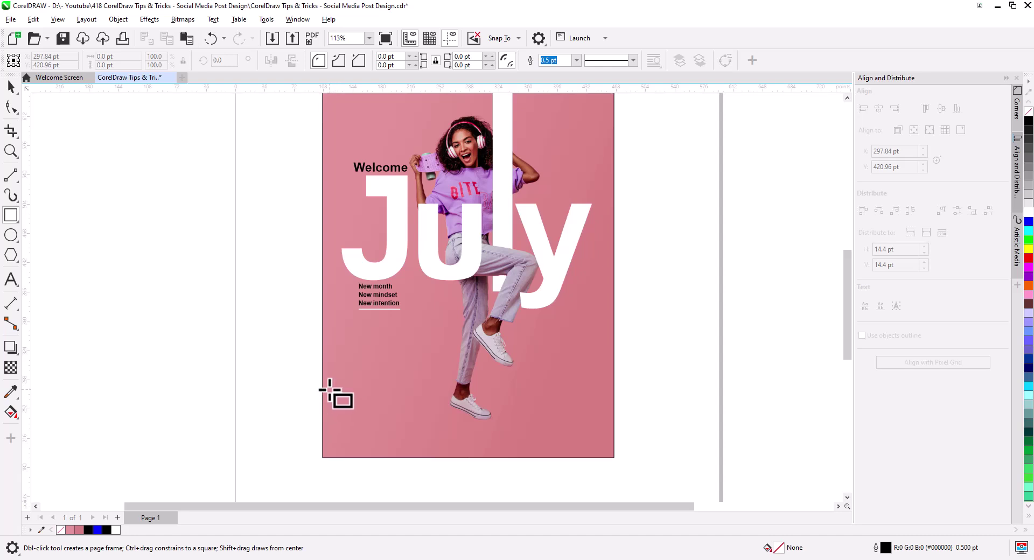
pyautogui.moveTo(323, 387)
pyautogui.mouseDown()
pyautogui.moveTo(533, 450)
pyautogui.moveTo(614, 434)
pyautogui.mouseUp()
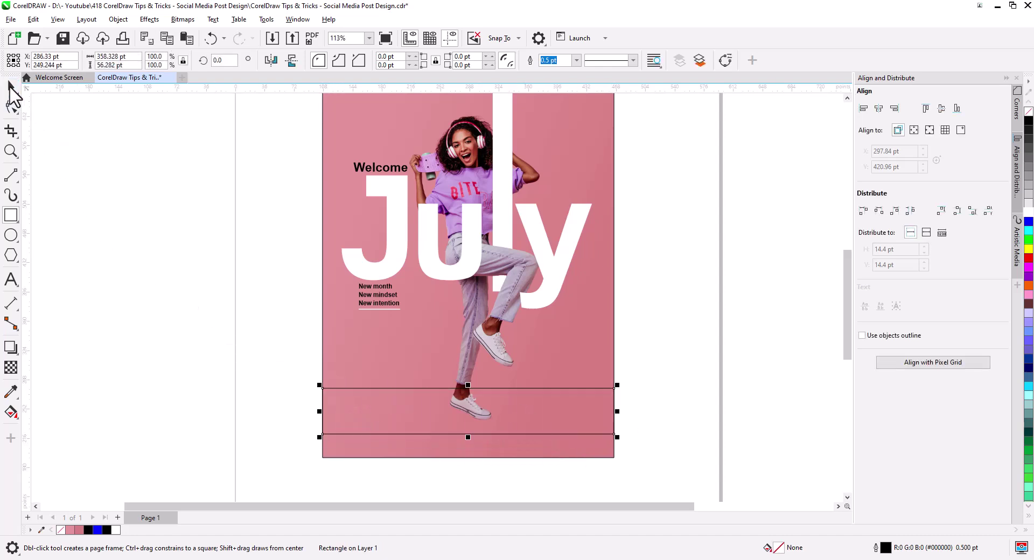
pyautogui.click(11, 86)
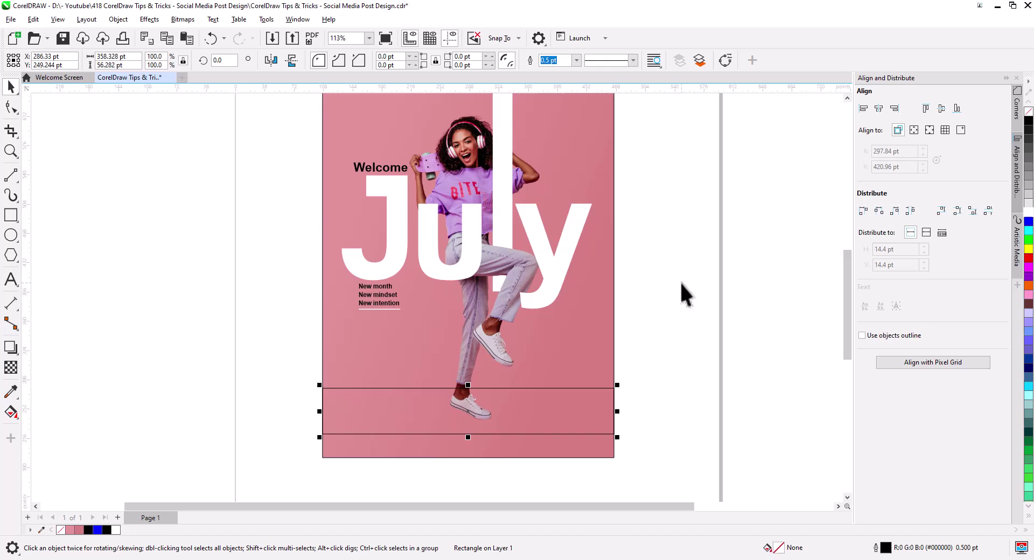
pyautogui.rightClick(1029, 111)
pyautogui.click(1028, 120)
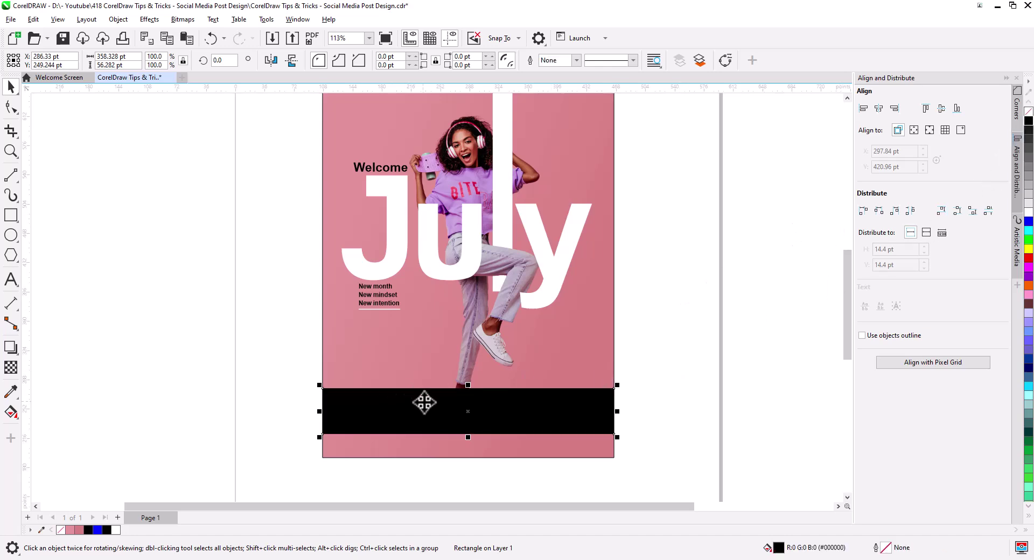
# - Change the band's uniform fill to dark navy #072240
pyautogui.scroll(4, 425, 403)
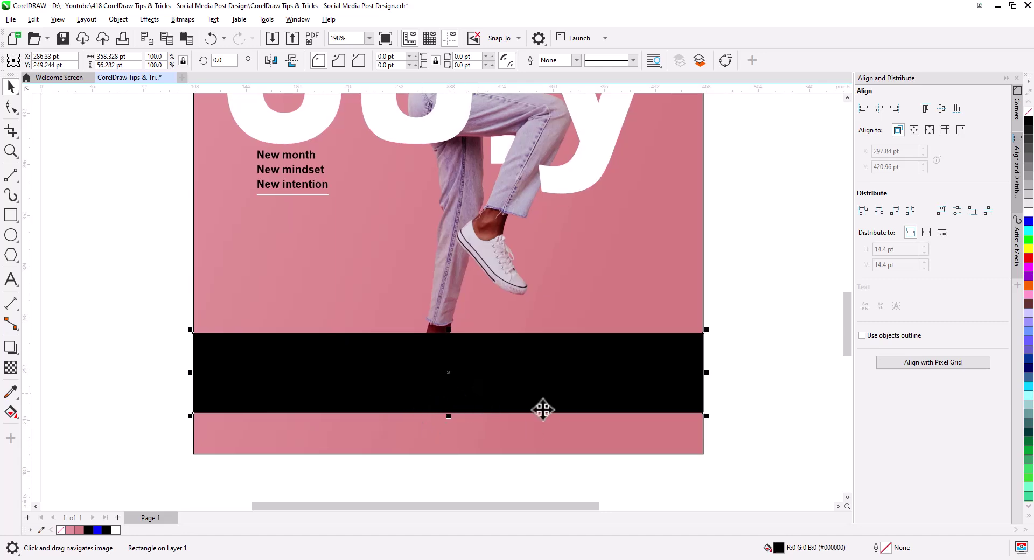
pyautogui.doubleClick(779, 550)
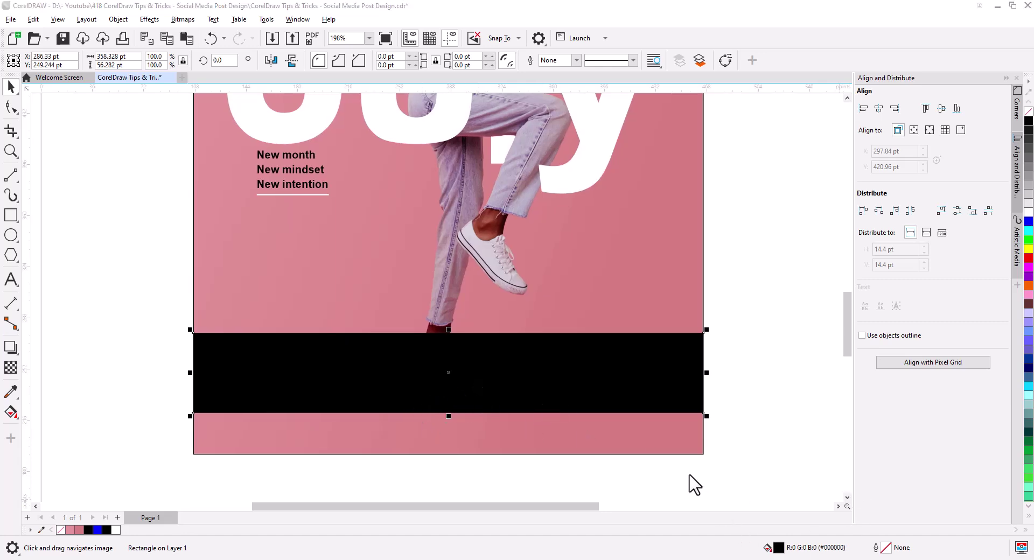
pyautogui.moveTo(490, 132); pyautogui.dragTo(813, 178)
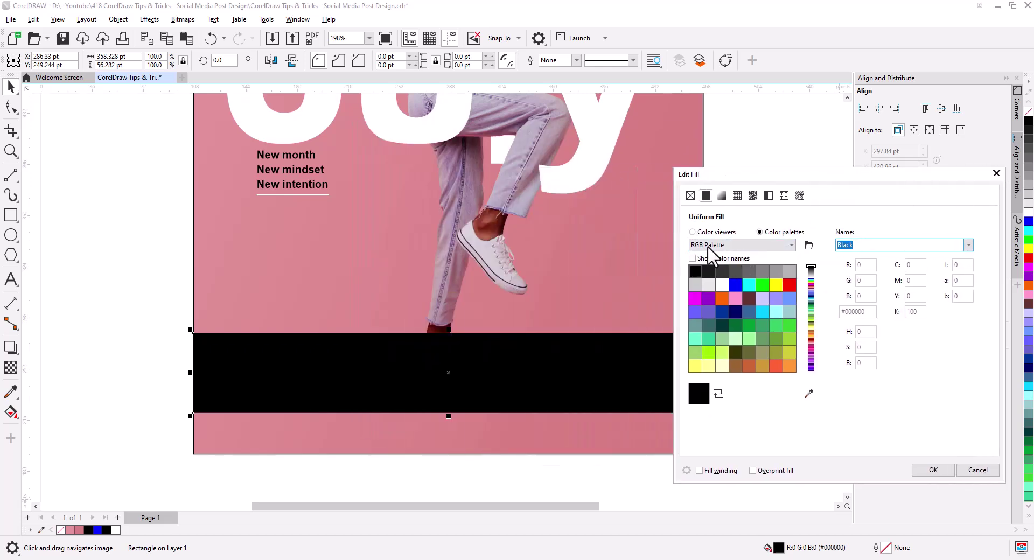
pyautogui.click(693, 231)
pyautogui.moveTo(759, 388)
pyautogui.mouseDown()
pyautogui.moveTo(776, 387)
pyautogui.moveTo(799, 347)
pyautogui.mouseUp()
pyautogui.moveTo(776, 388); pyautogui.dragTo(762, 388)
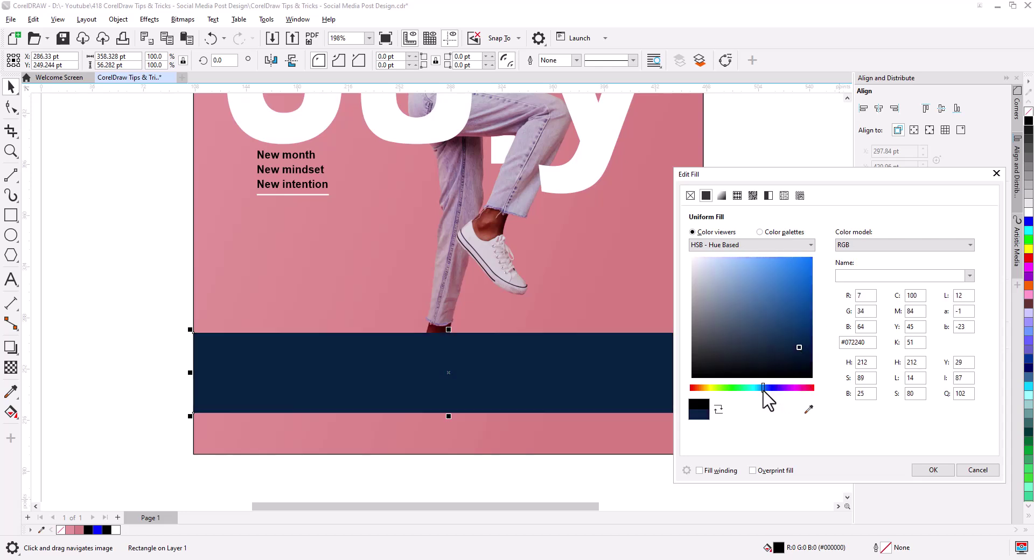
pyautogui.click(928, 472)
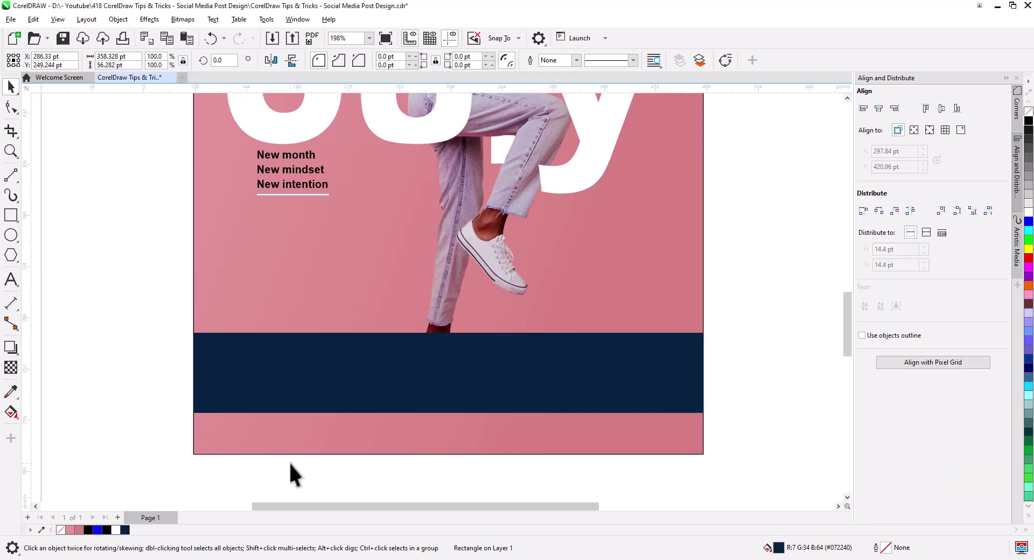
# - Recolour the three-line New month text and the word Welcome with the same dark navy
pyautogui.scroll(2, 283, 309)
pyautogui.scroll(1, 289, 423)
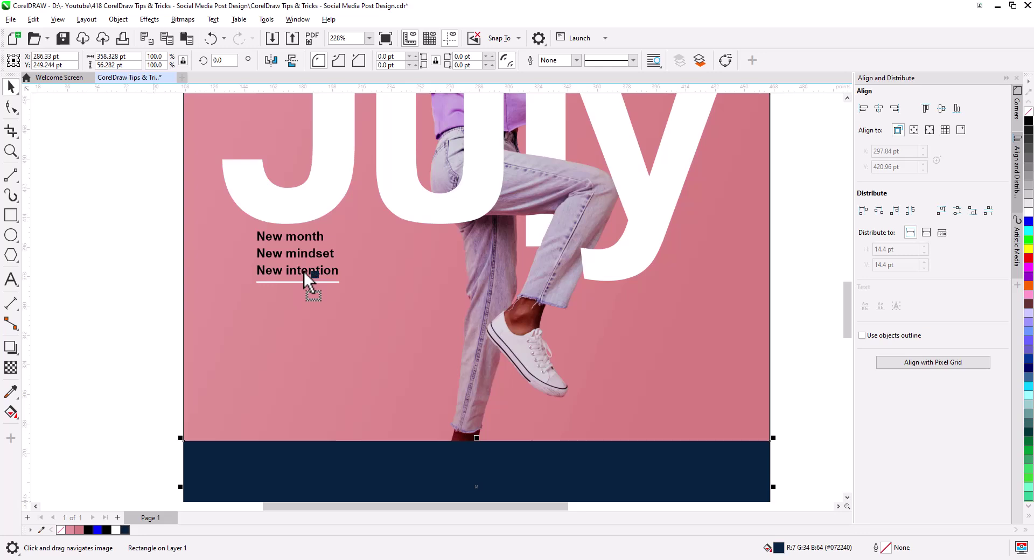
pyautogui.moveTo(304, 272); pyautogui.dragTo(303, 272)
pyautogui.scroll(3, 183, 303)
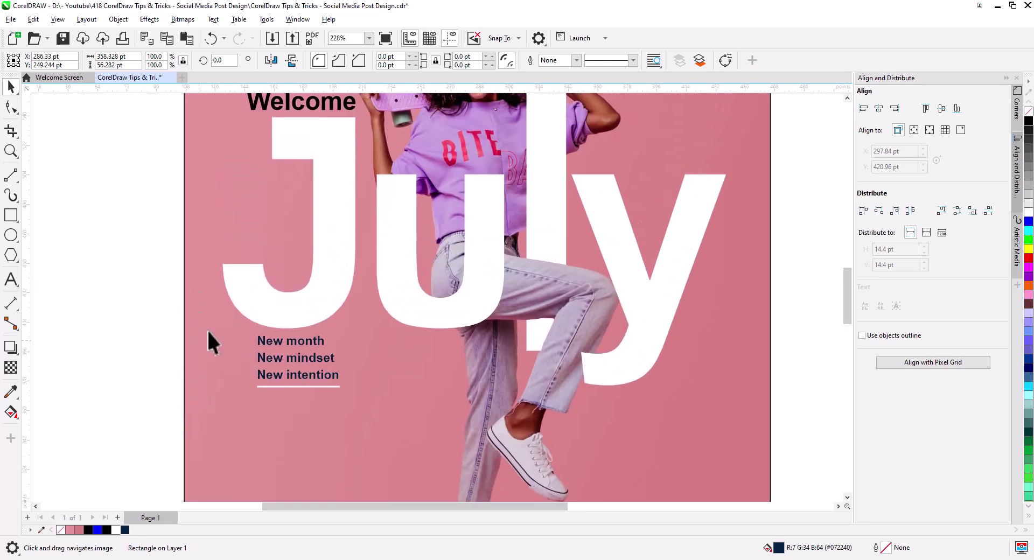
pyautogui.scroll(2, 208, 332)
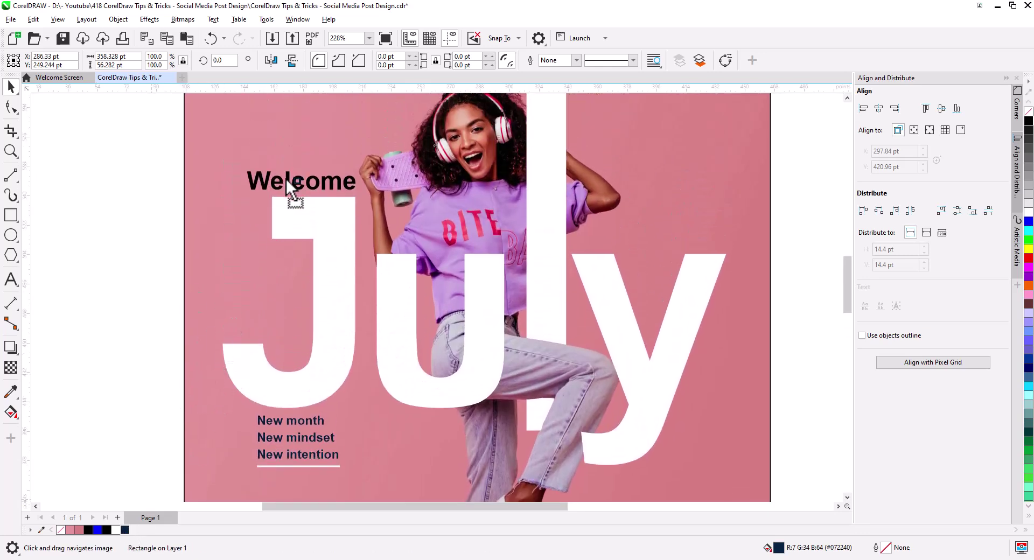
pyautogui.moveTo(288, 180); pyautogui.dragTo(287, 180)
# - Apply a uniform transparency of 38 to the navy band so the foot shows through
pyautogui.scroll(-4, 254, 208)
pyautogui.moveTo(328, 339); pyautogui.dragTo(347, 190)
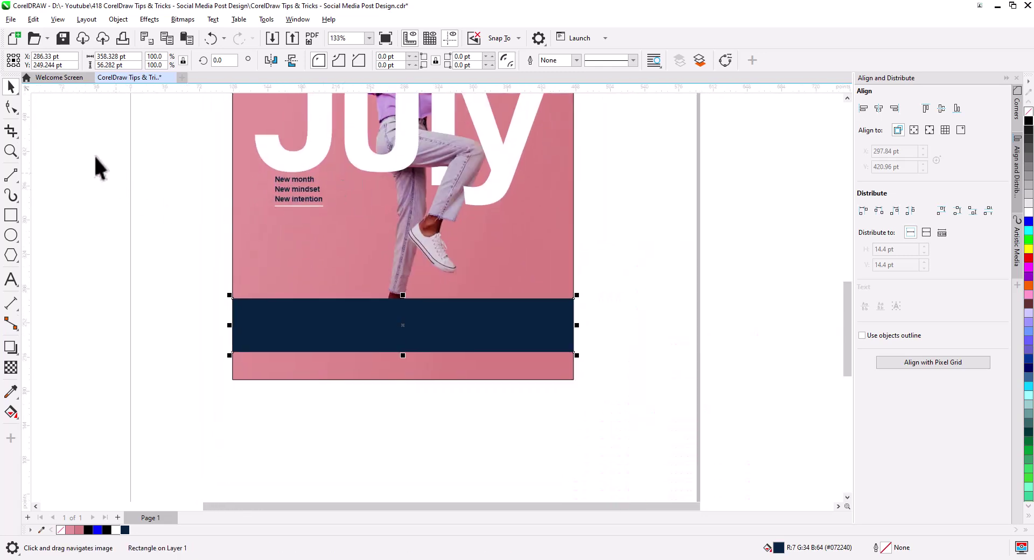
pyautogui.click(11, 367)
pyautogui.moveTo(392, 364); pyautogui.dragTo(389, 366)
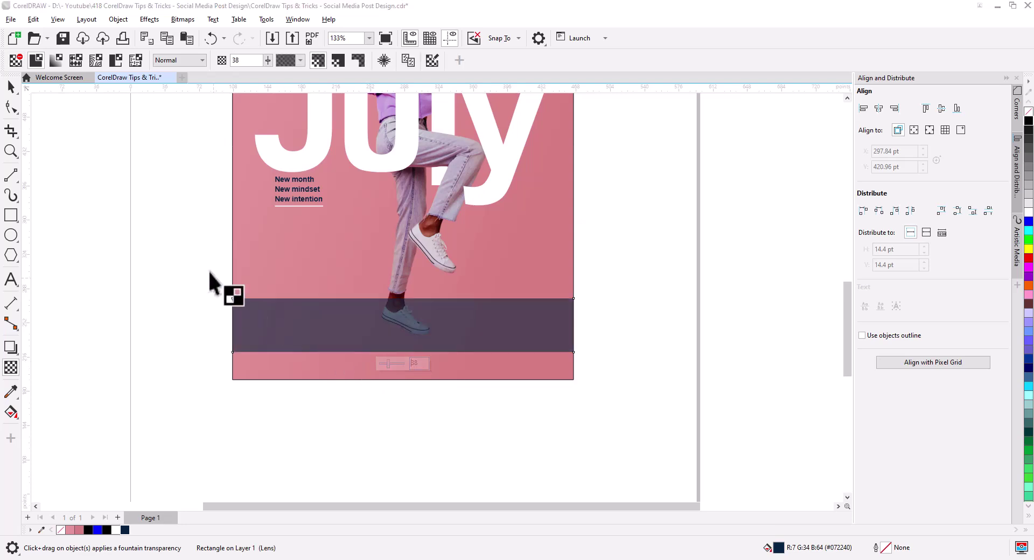
pyautogui.click(11, 87)
pyautogui.click(101, 213)
# - Move the Your Logo artwork from above Welcome into the design's upper left corner
pyautogui.scroll(2, 391, 320)
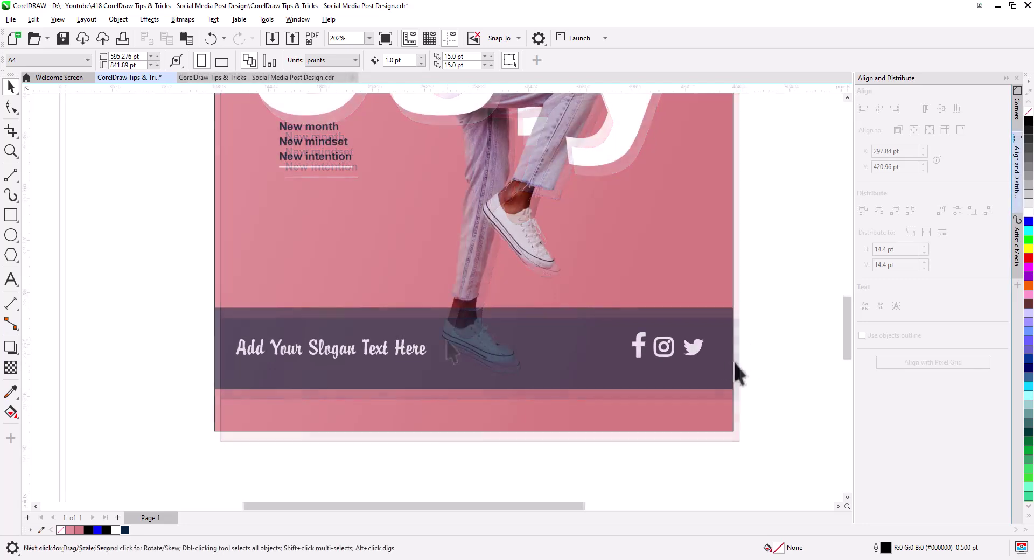
pyautogui.scroll(-3, 576, 324)
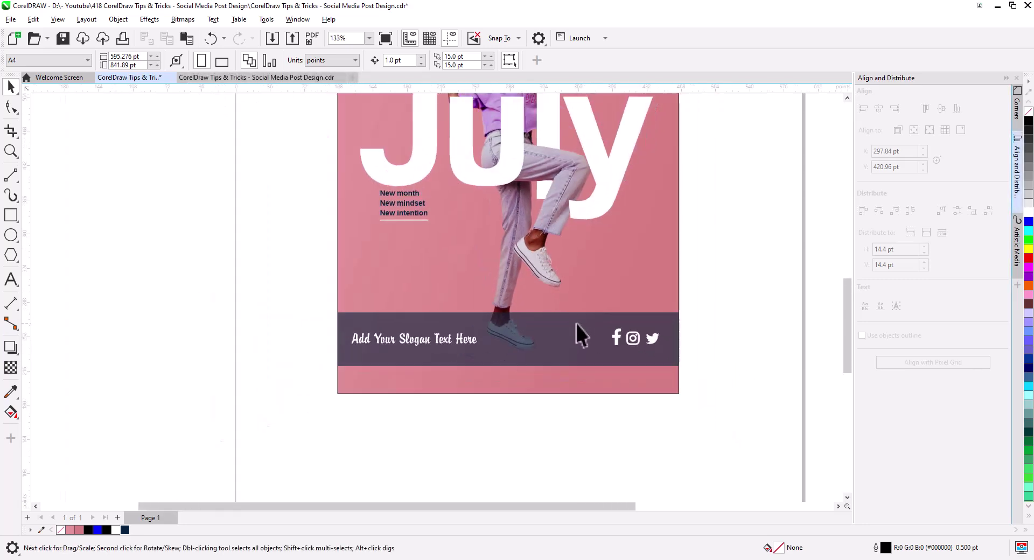
pyautogui.moveTo(549, 372); pyautogui.dragTo(554, 405)
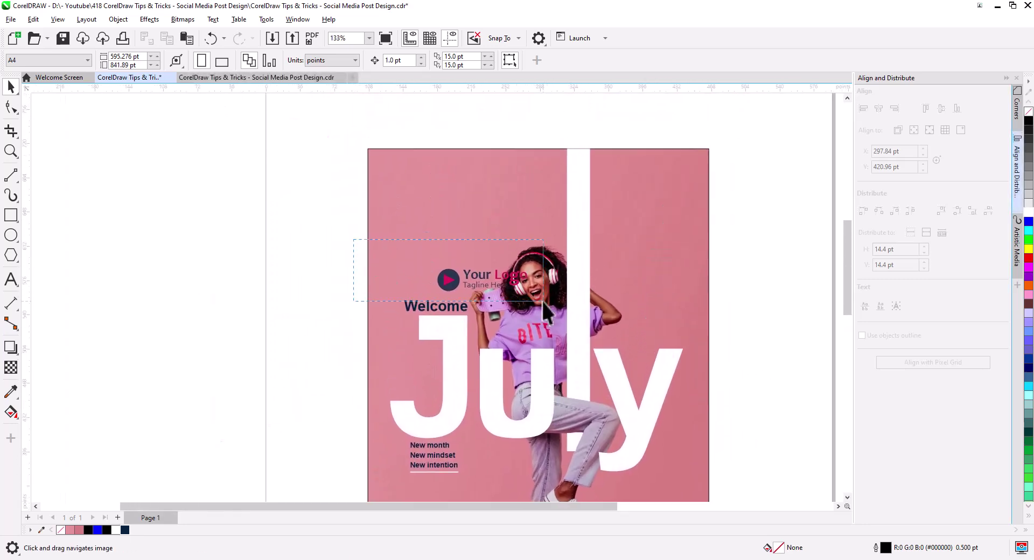
pyautogui.moveTo(541, 300); pyautogui.dragTo(543, 301)
pyautogui.moveTo(480, 282); pyautogui.dragTo(431, 181)
pyautogui.click(324, 196)
pyautogui.scroll(3, 435, 196)
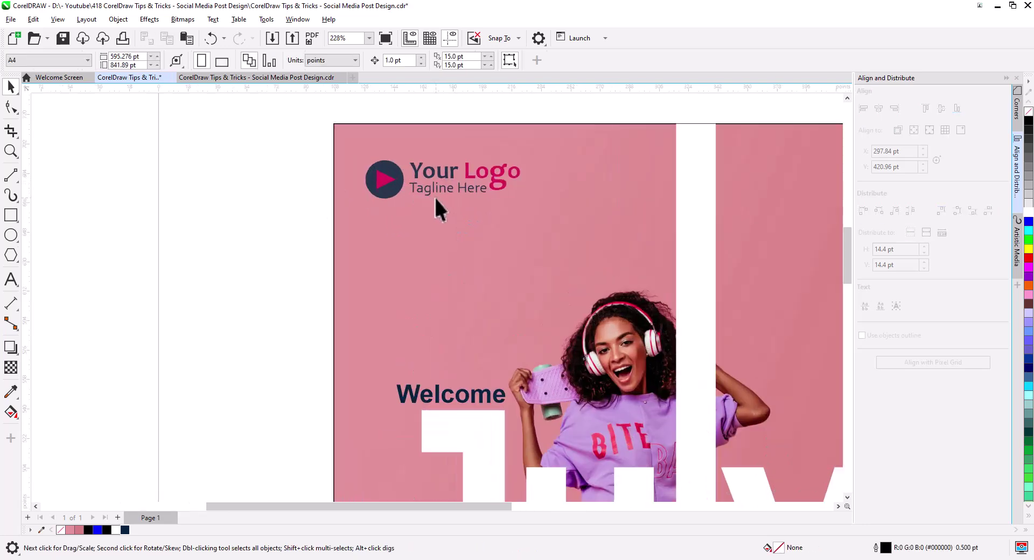
# - Recolour the logo with navy for the circle, Your and the tagline, and white for the triangle and Logo
pyautogui.scroll(1, 434, 196)
pyautogui.moveTo(496, 207); pyautogui.dragTo(427, 259)
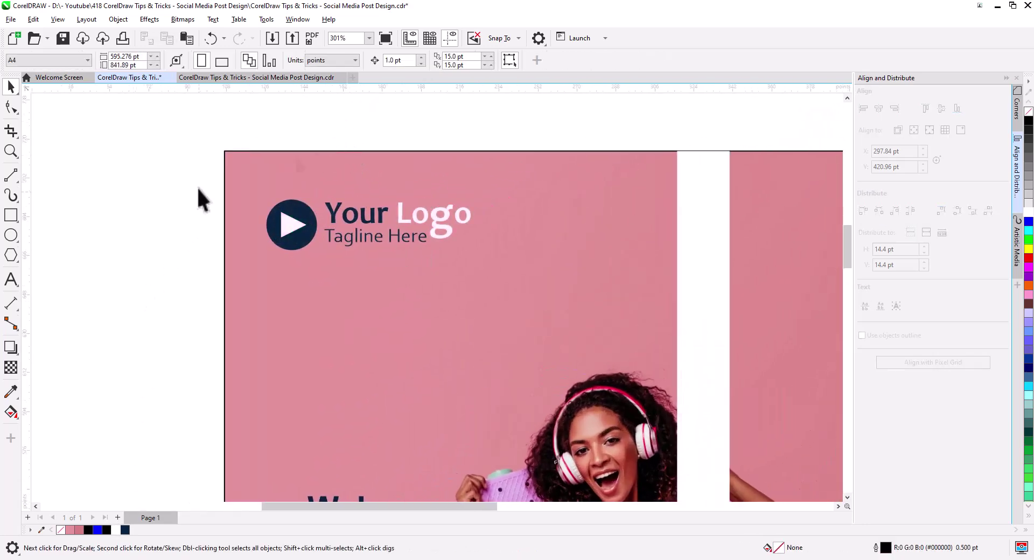
pyautogui.moveTo(518, 254); pyautogui.dragTo(518, 254)
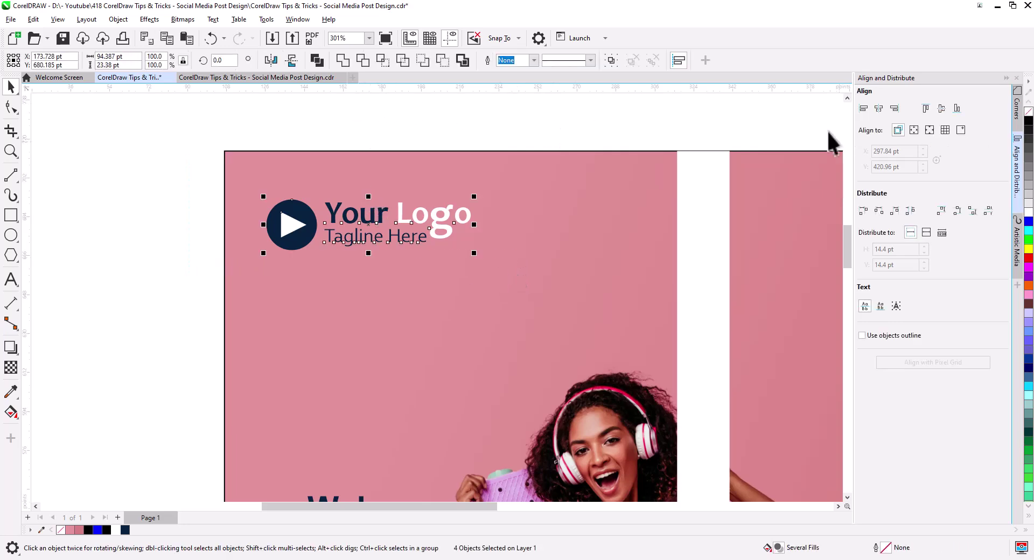
pyautogui.click(681, 121)
# - Send the white letter y to the back of the page
pyautogui.scroll(-1, 509, 193)
pyautogui.moveTo(534, 251); pyautogui.dragTo(452, 179)
pyautogui.scroll(-3, 465, 206)
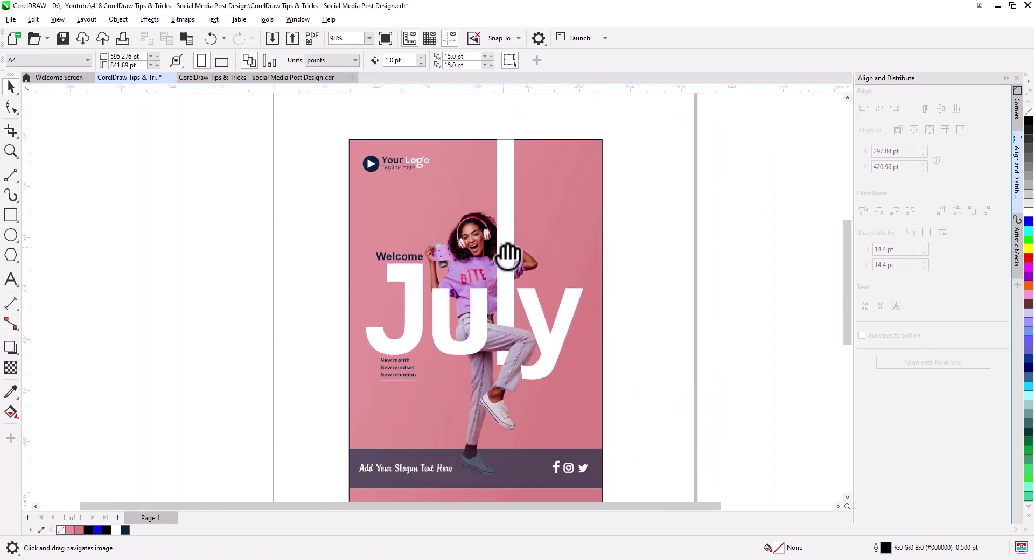
pyautogui.scroll(3, 515, 333)
pyautogui.scroll(1, 531, 337)
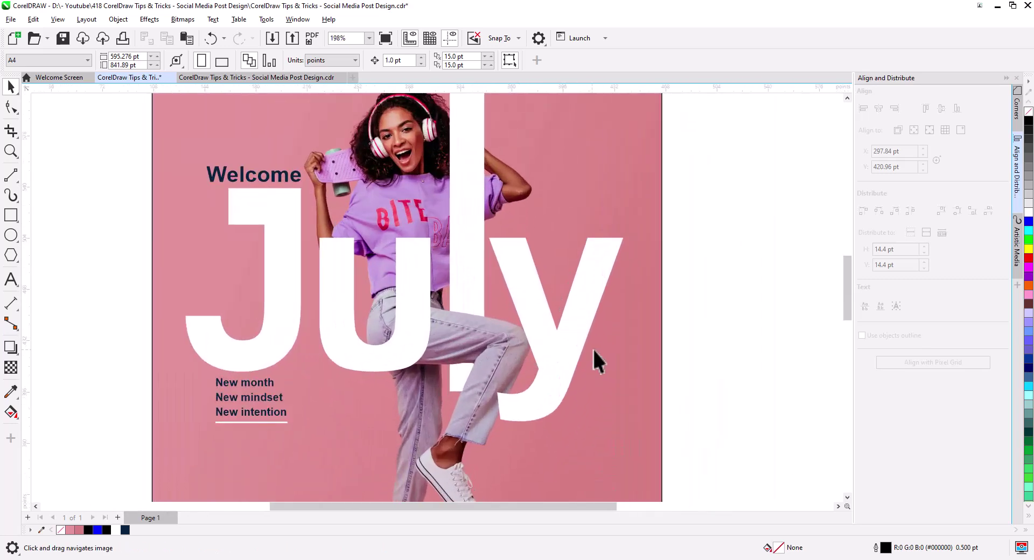
pyautogui.click(560, 364)
pyautogui.rightClick(558, 361)
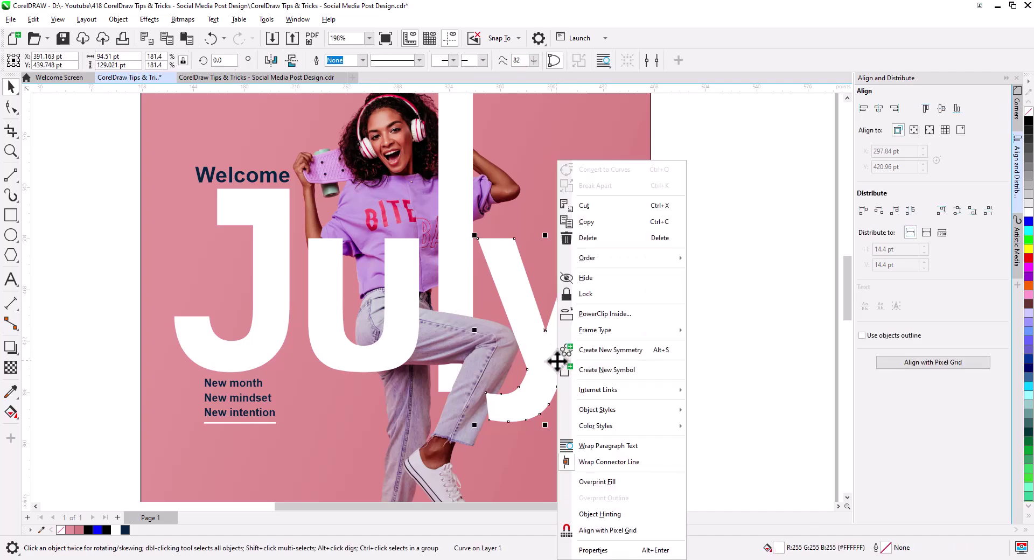
pyautogui.moveTo(630, 255)
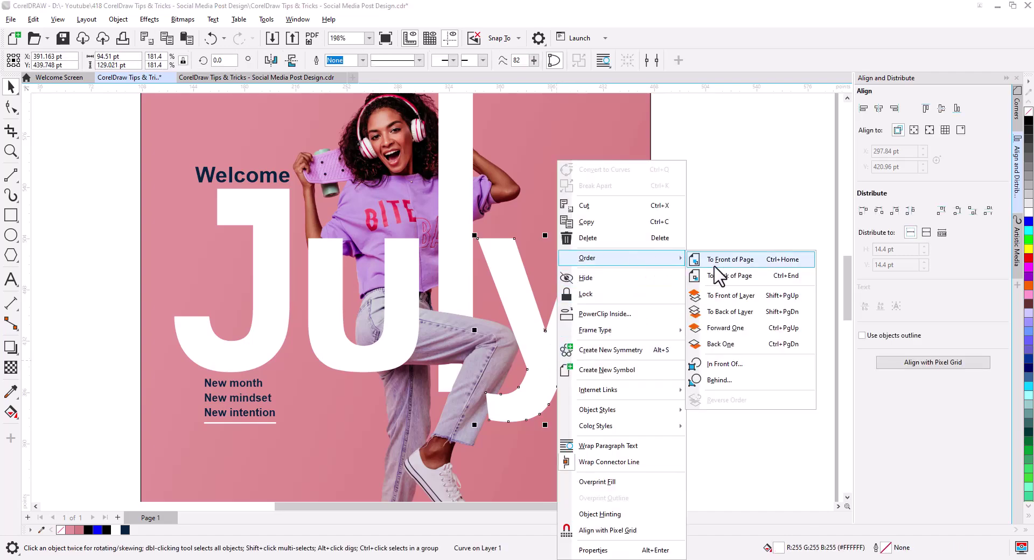
pyautogui.click(752, 283)
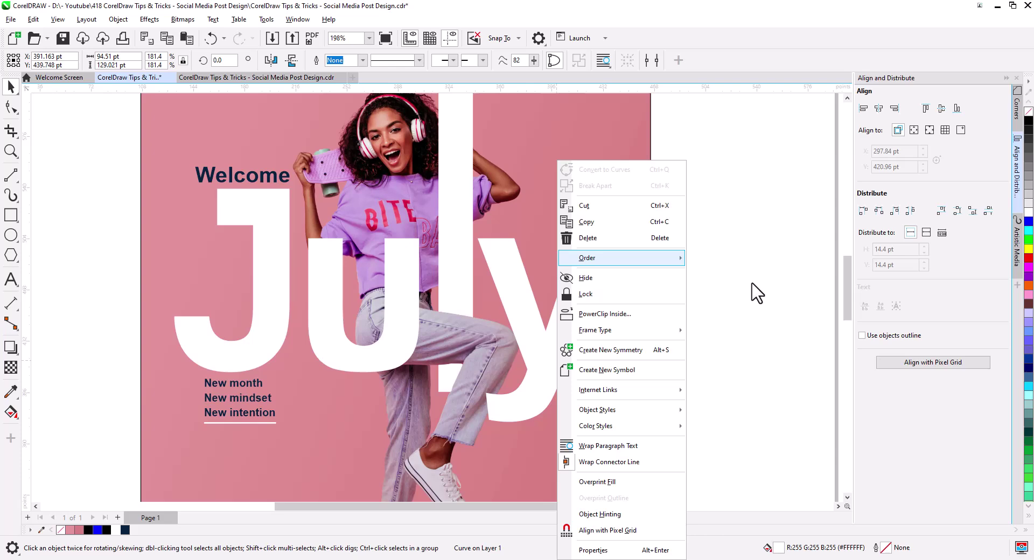
pyautogui.click(731, 327)
# - Send the pink gradient background to the back of the page so it lies behind the letter y
pyautogui.click(644, 304)
pyautogui.rightClick(645, 305)
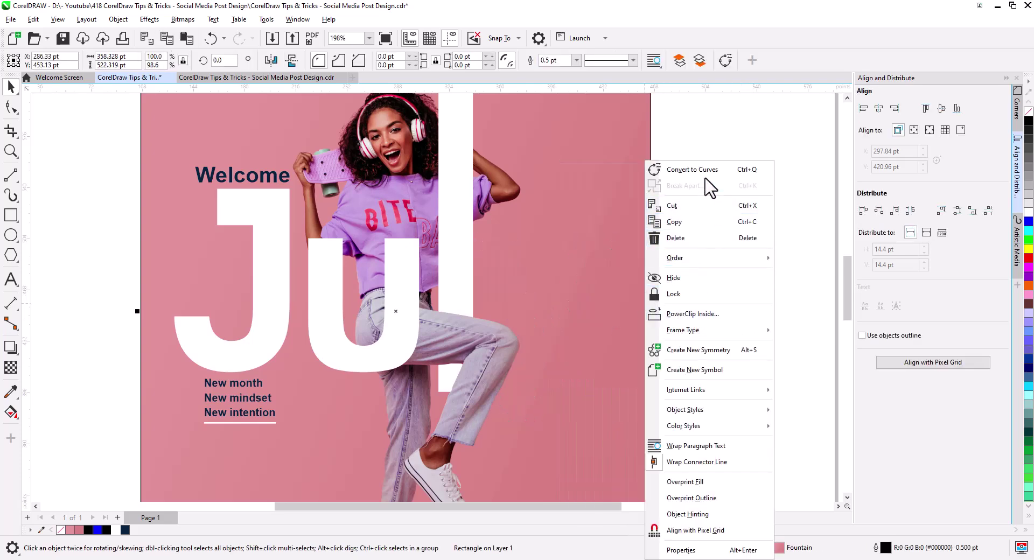
pyautogui.moveTo(702, 260)
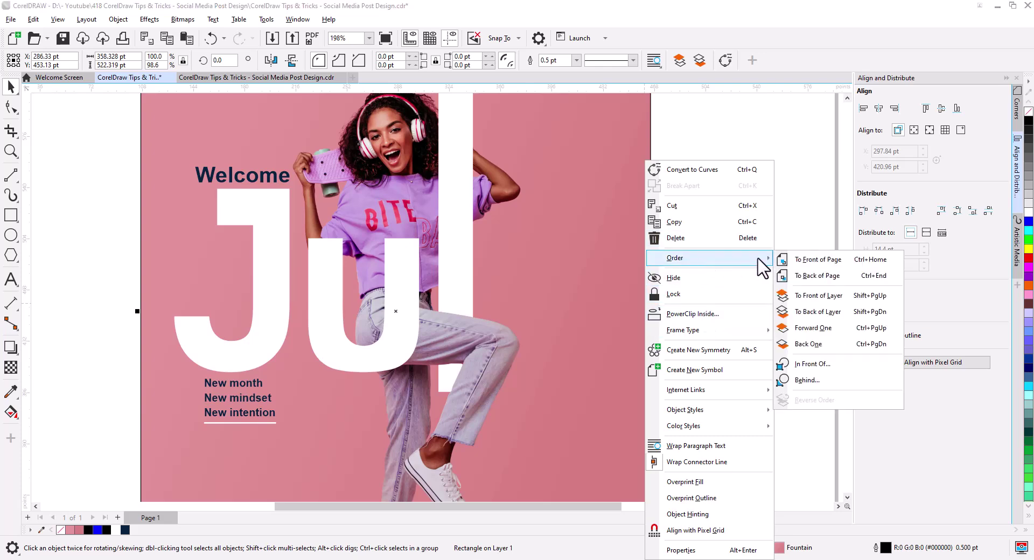
pyautogui.click(808, 276)
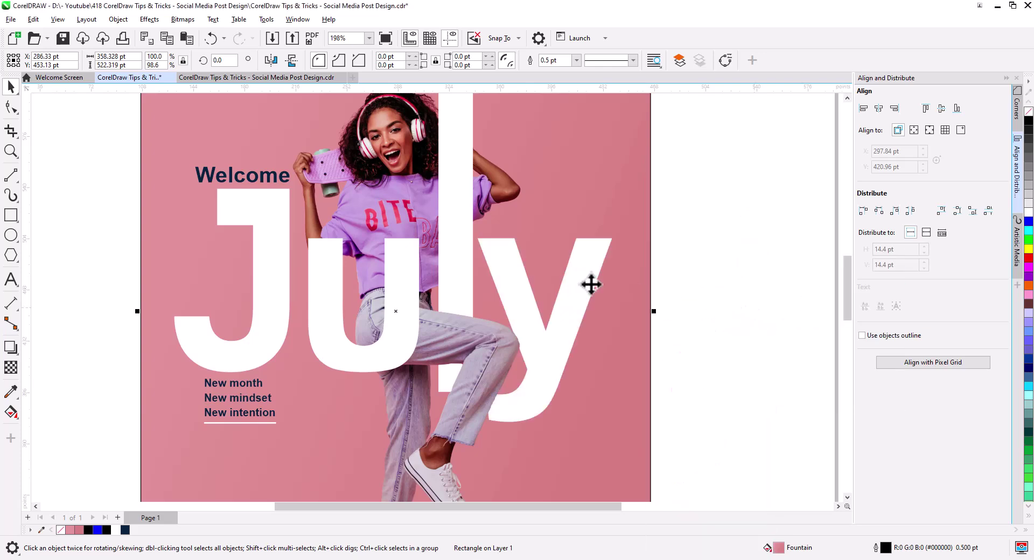
pyautogui.click(728, 330)
# - Add a black Multiply drop shadow to the woman's photo, offset about 13.3 pt to the right and 2.3 pt down
pyautogui.click(483, 366)
pyautogui.moveTo(593, 389); pyautogui.dragTo(550, 405)
pyautogui.click(425, 430)
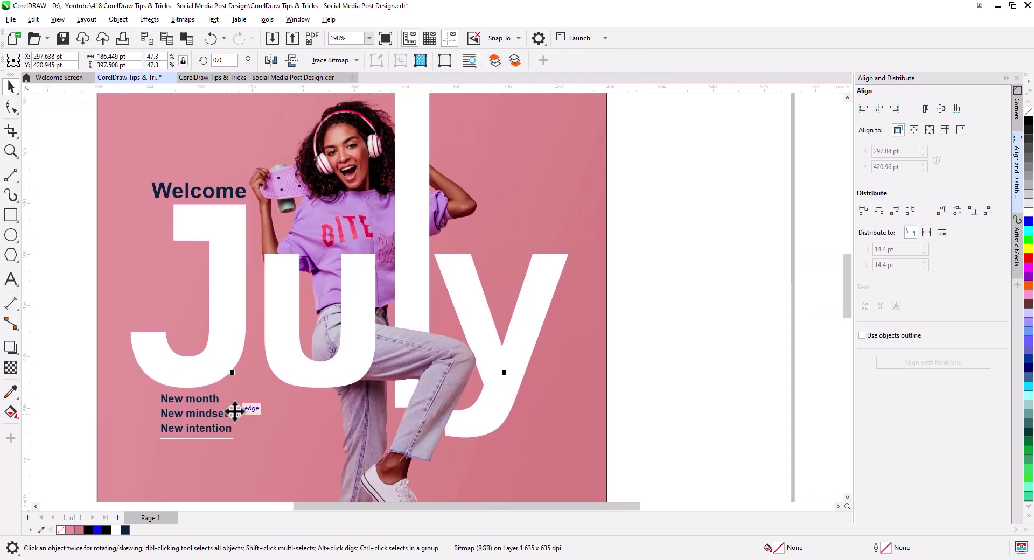
pyautogui.click(9, 349)
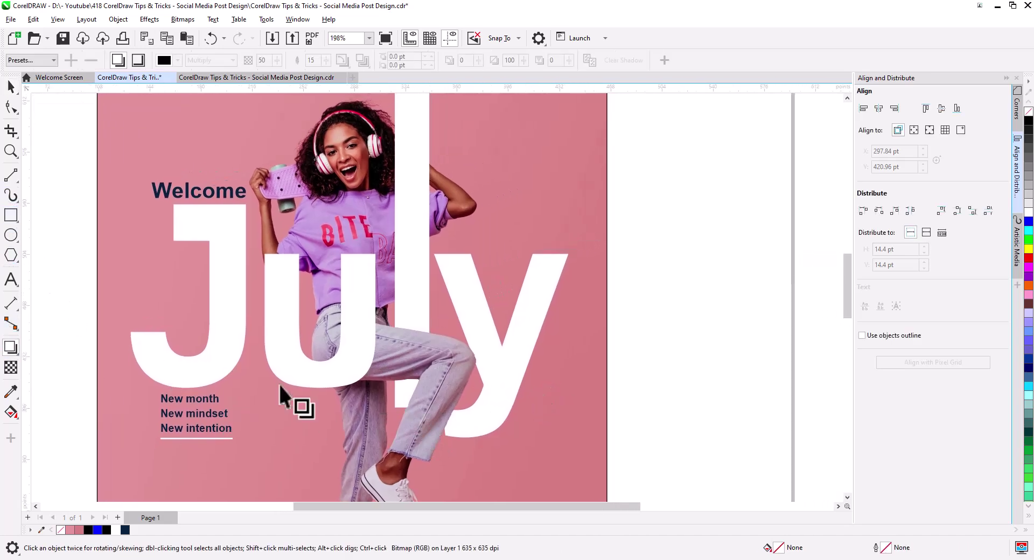
pyautogui.moveTo(368, 372); pyautogui.dragTo(489, 384)
pyautogui.scroll(-1, 485, 396)
pyautogui.moveTo(529, 369); pyautogui.dragTo(519, 369)
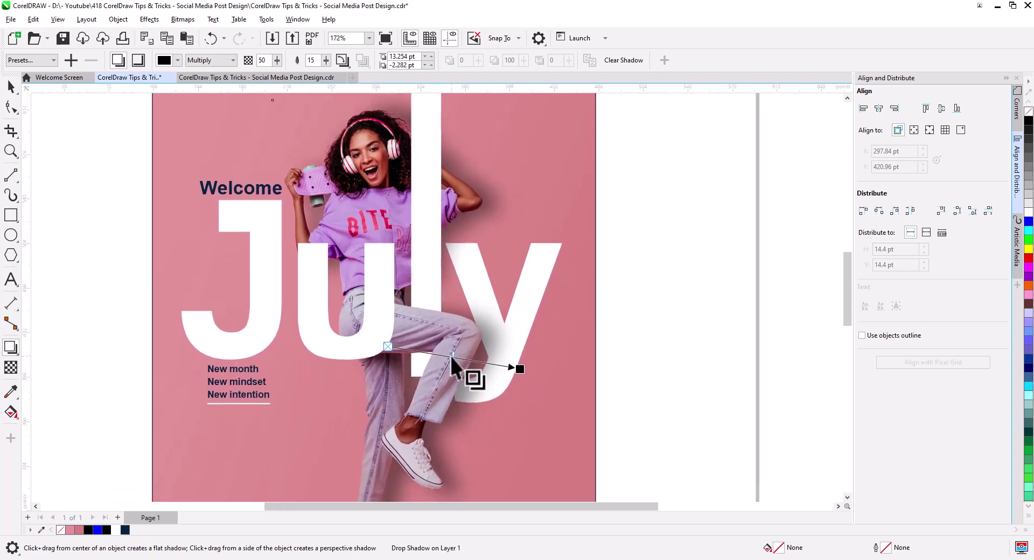
# - Set the photo's drop shadow opacity to 66 and deselect it
pyautogui.moveTo(452, 361); pyautogui.dragTo(478, 366)
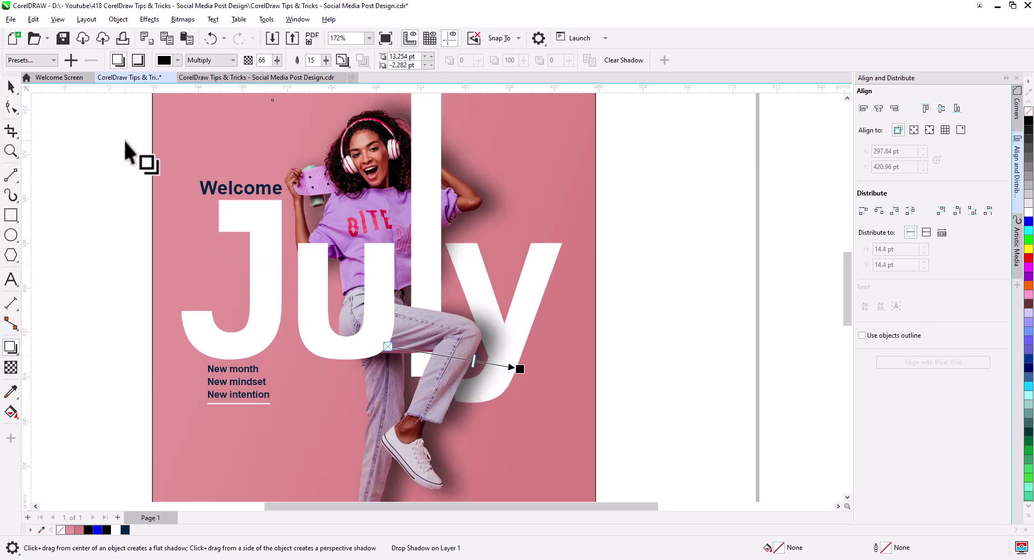
pyautogui.click(9, 90)
pyautogui.click(92, 268)
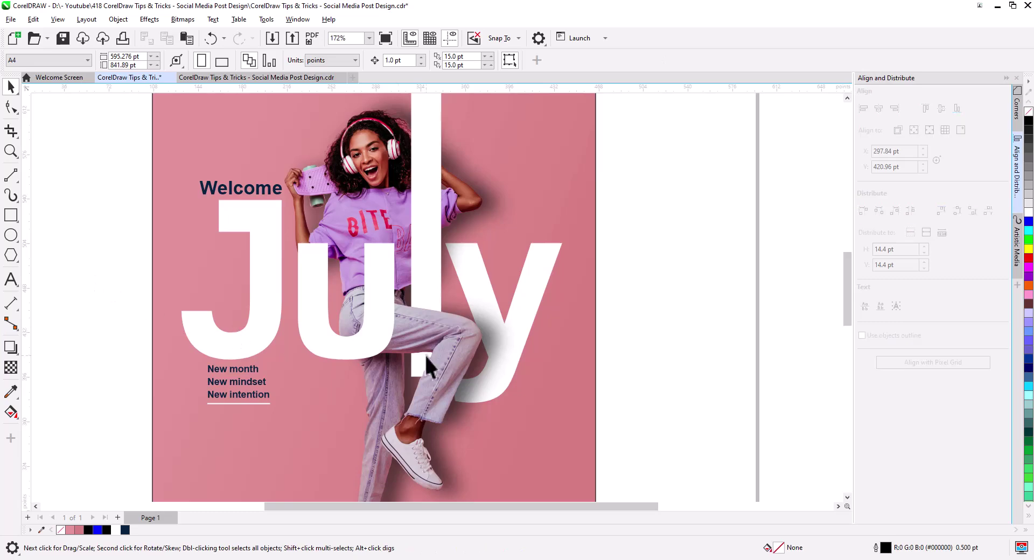
pyautogui.scroll(-1, 431, 358)
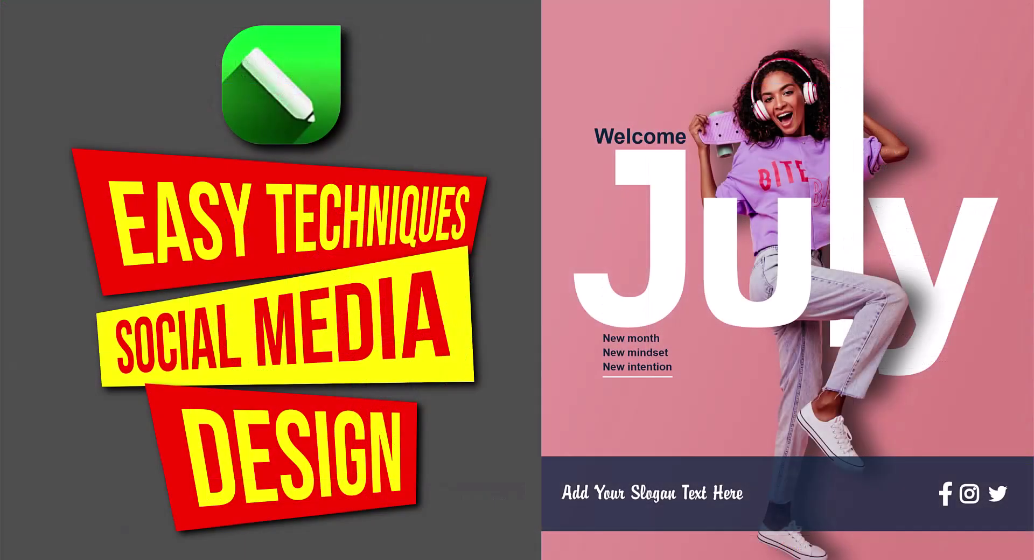